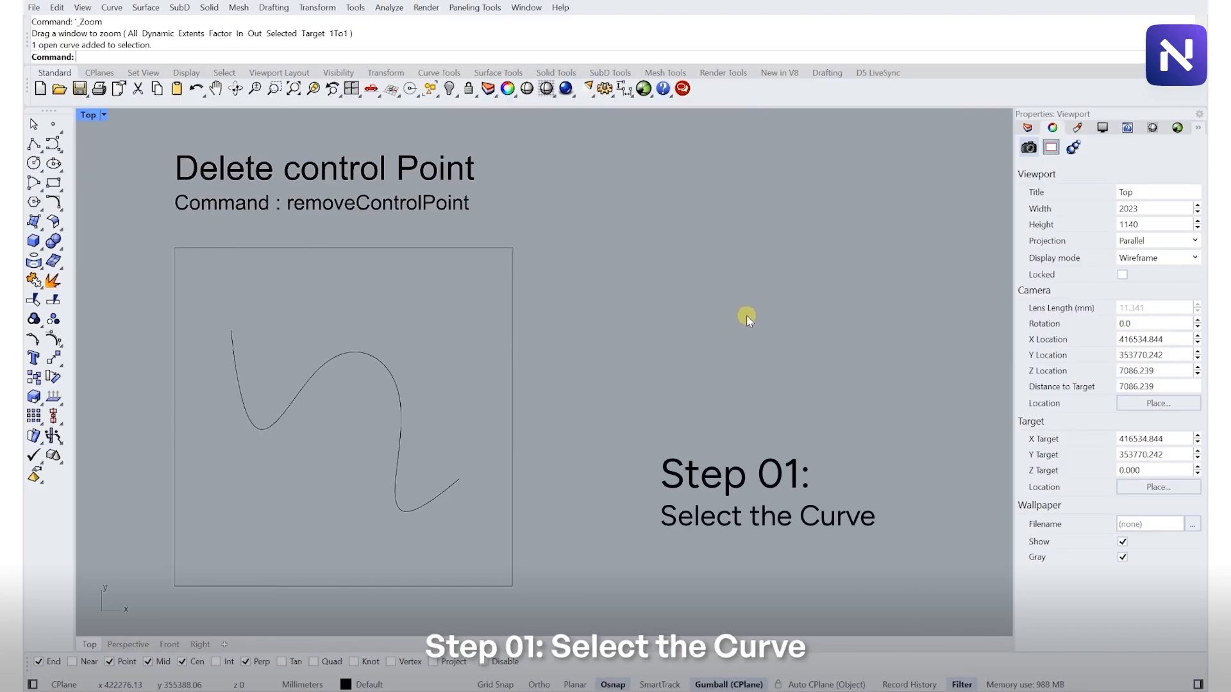
- Select the curve to show its control points and pick several points at its bends to examine them
left_click(328, 373)
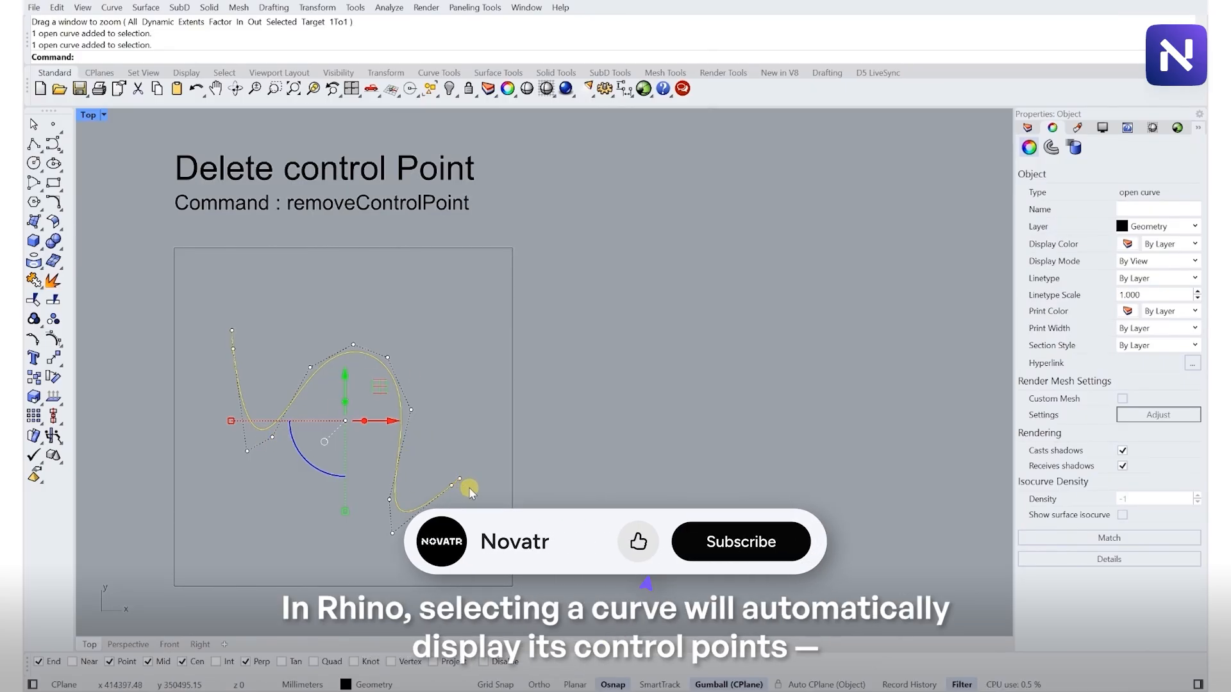
left_click(395, 498)
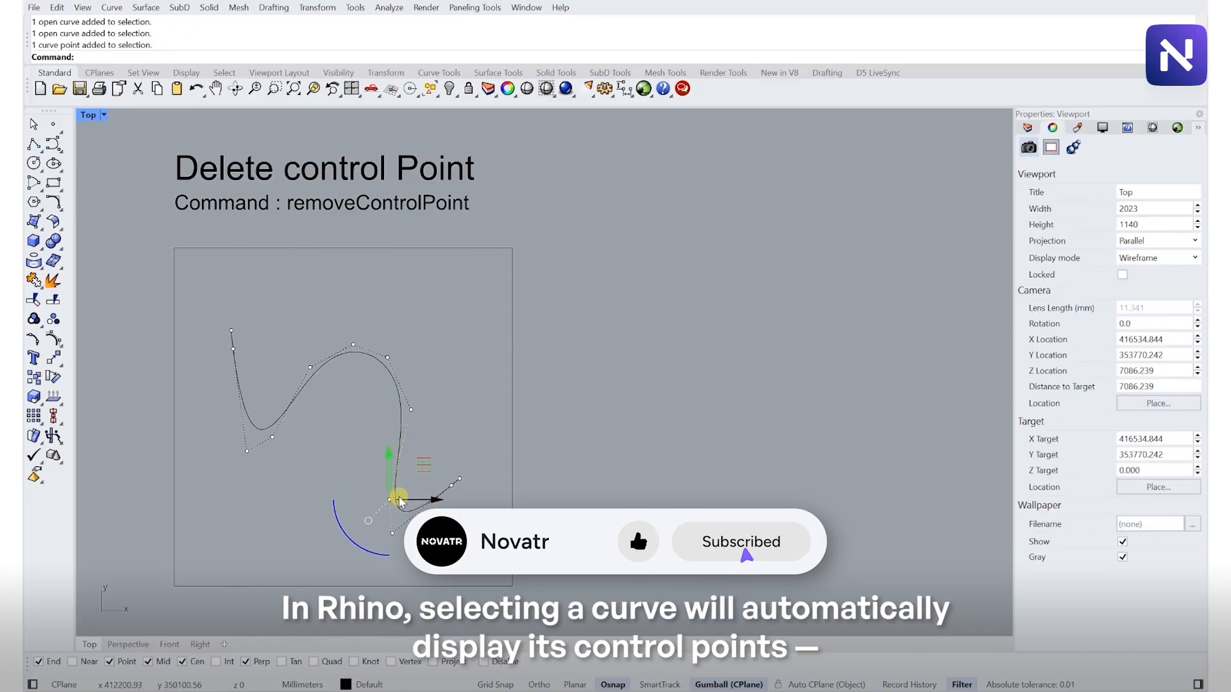
left_click(411, 411)
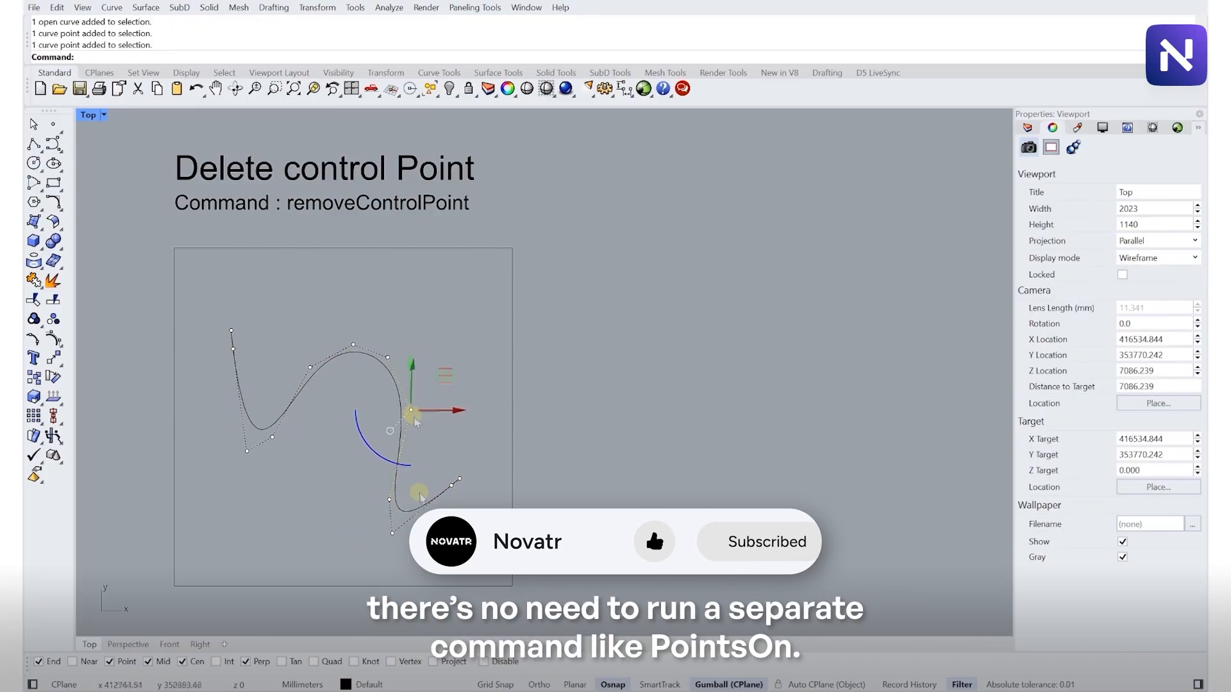
left_click(391, 532)
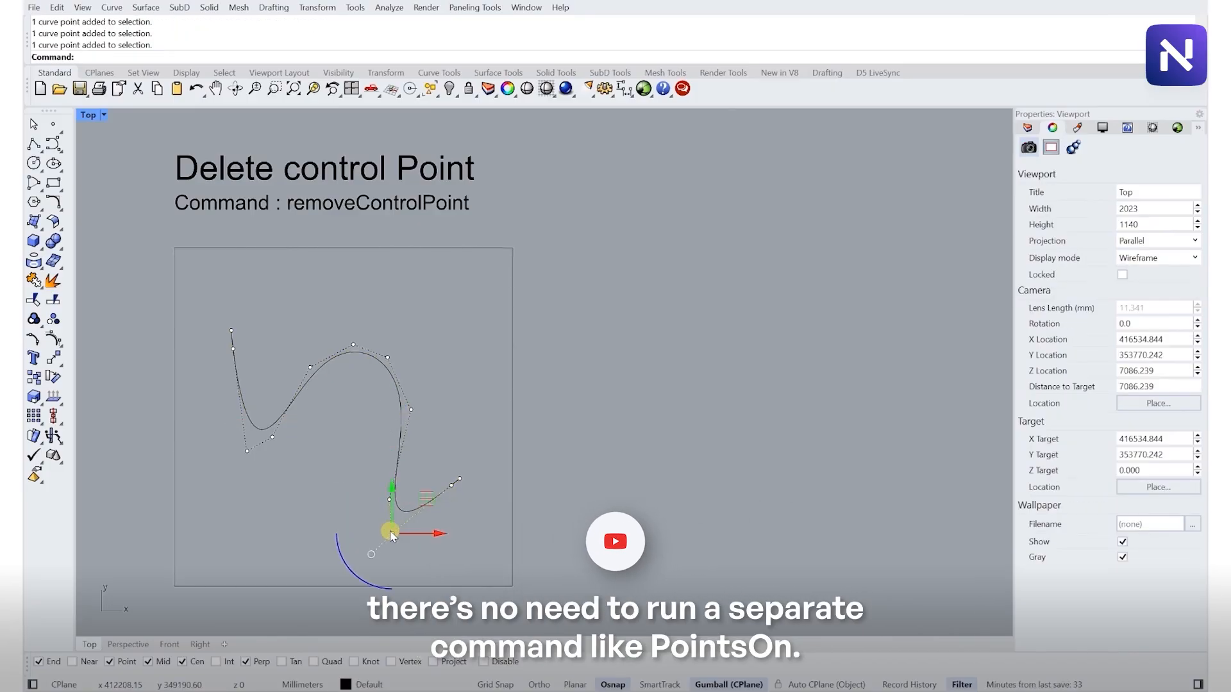
left_click(246, 452)
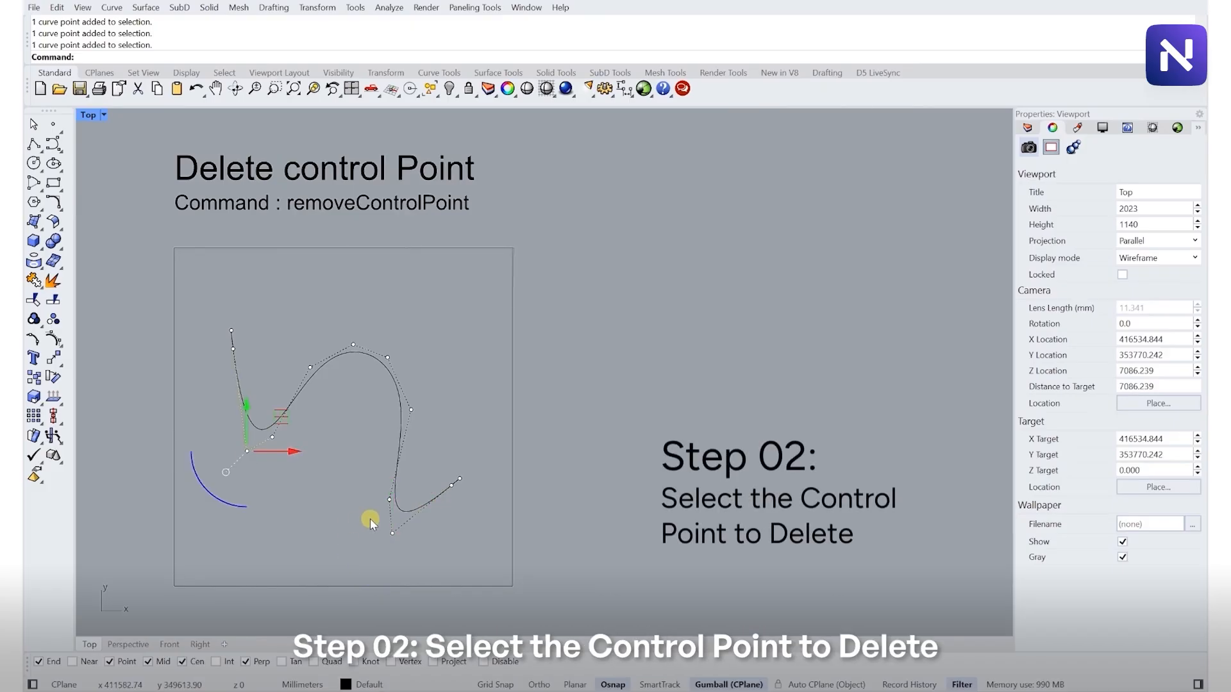
left_click(393, 534, "shift")
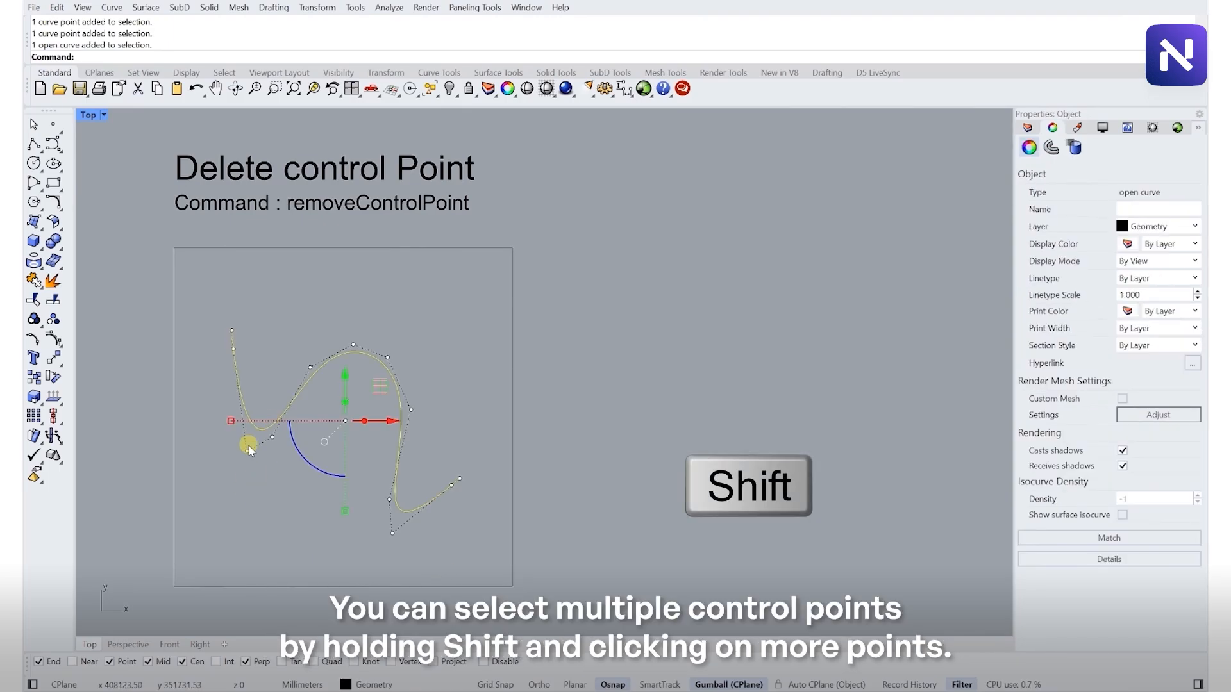
- Delete the four control points around the curve's two lower bends, and undo that deletion
left_click(248, 451)
left_click(271, 439, "shift")
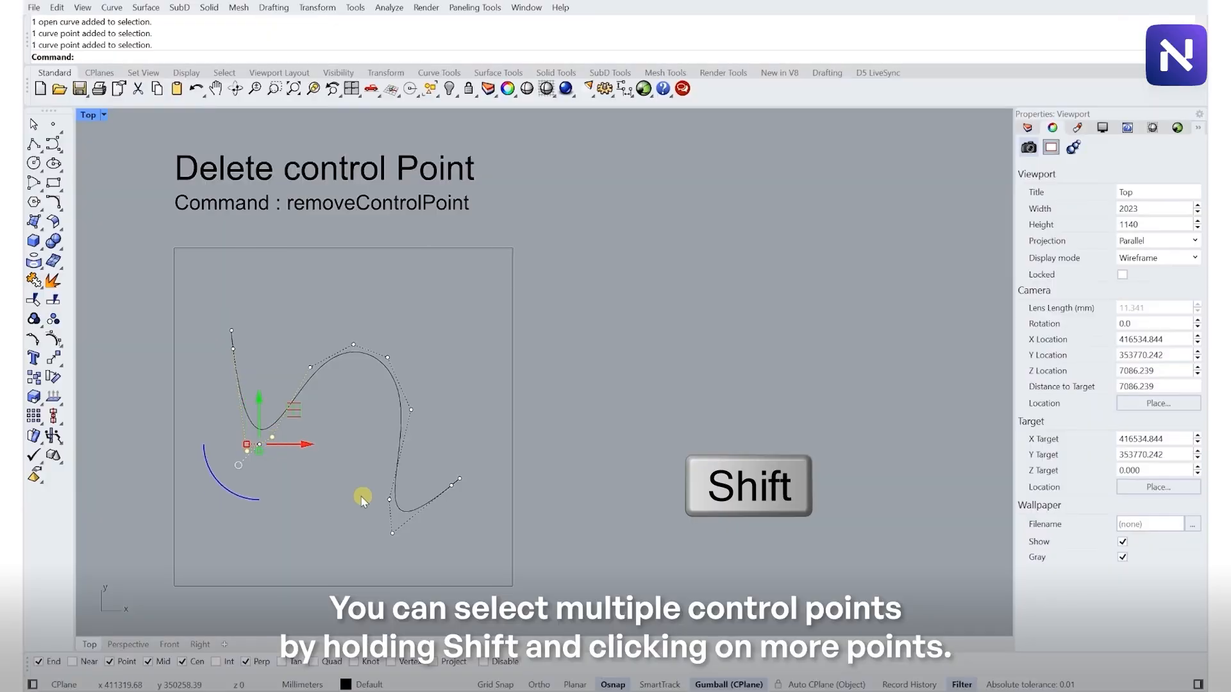
left_click(387, 500, "shift")
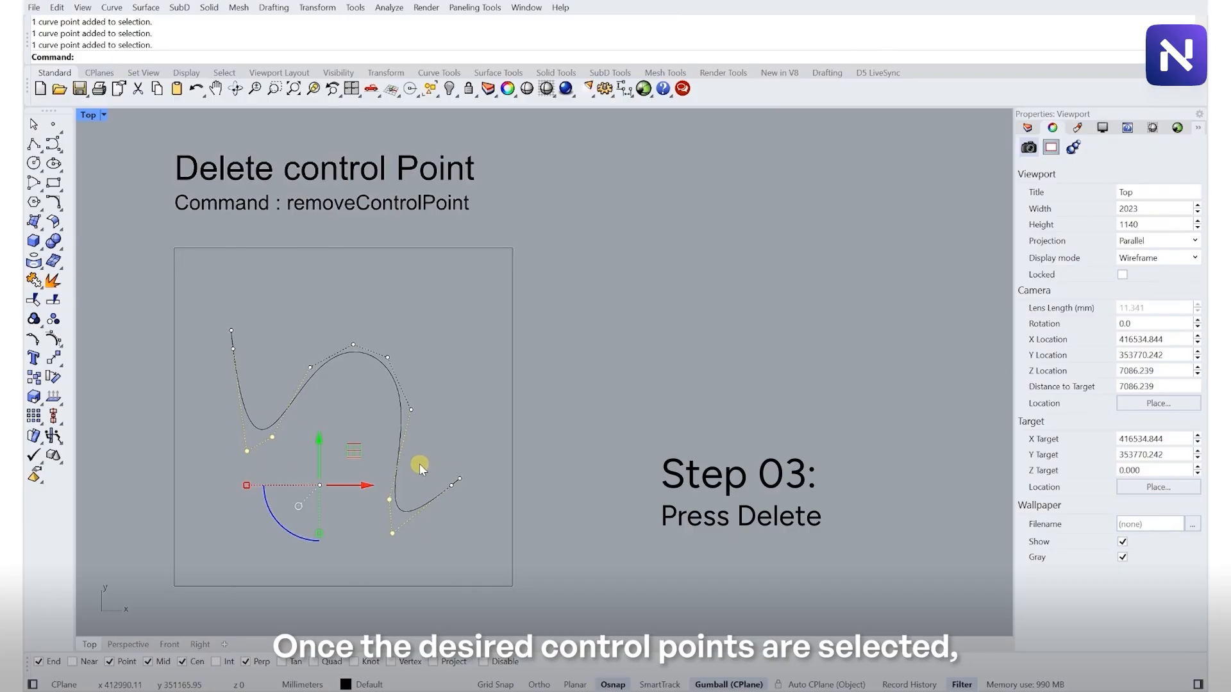
key("Delete")
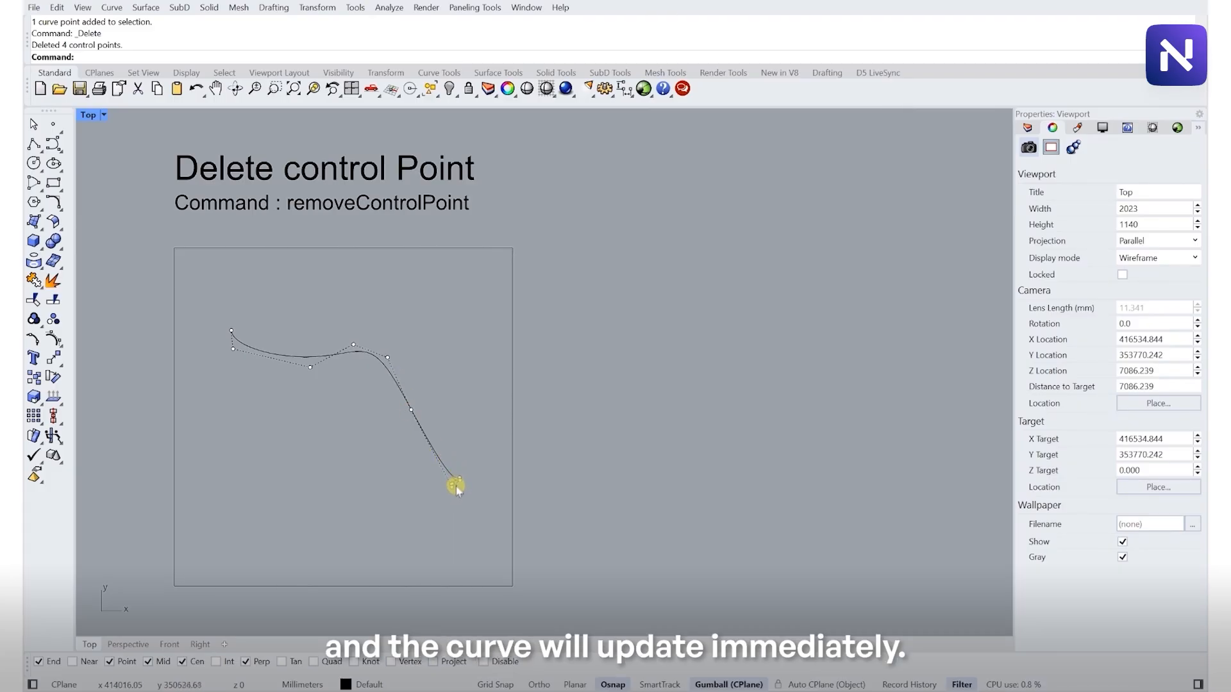
key("ctrl+z")
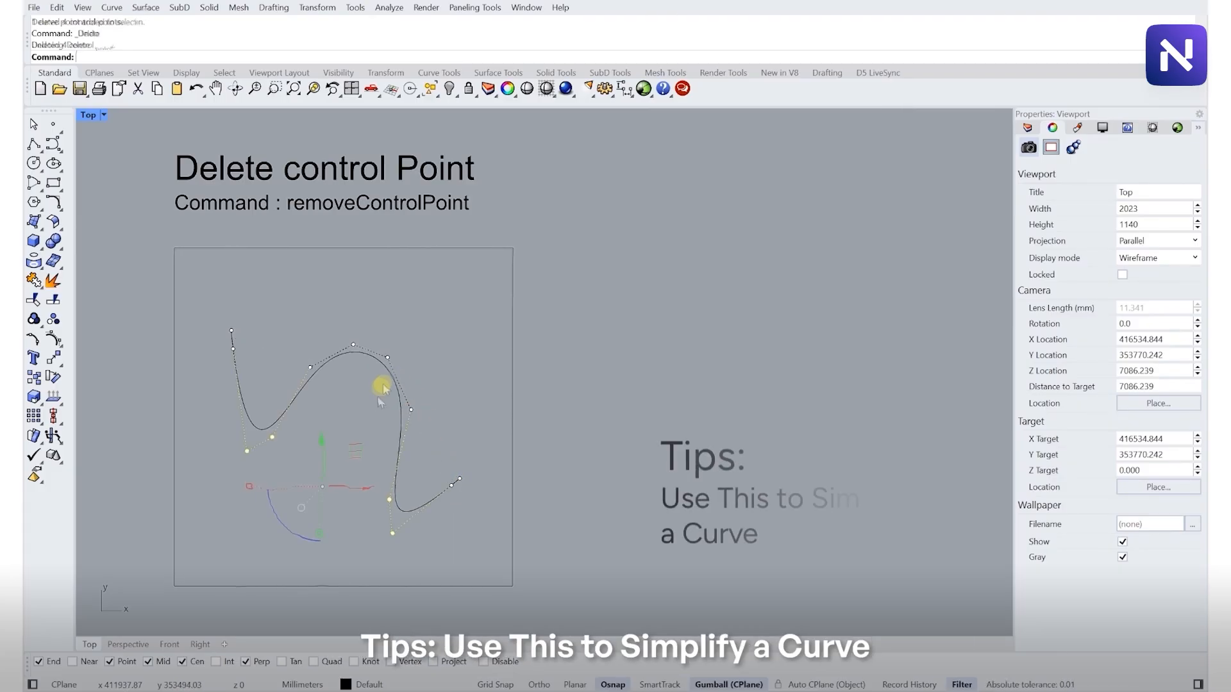
left_click(276, 457)
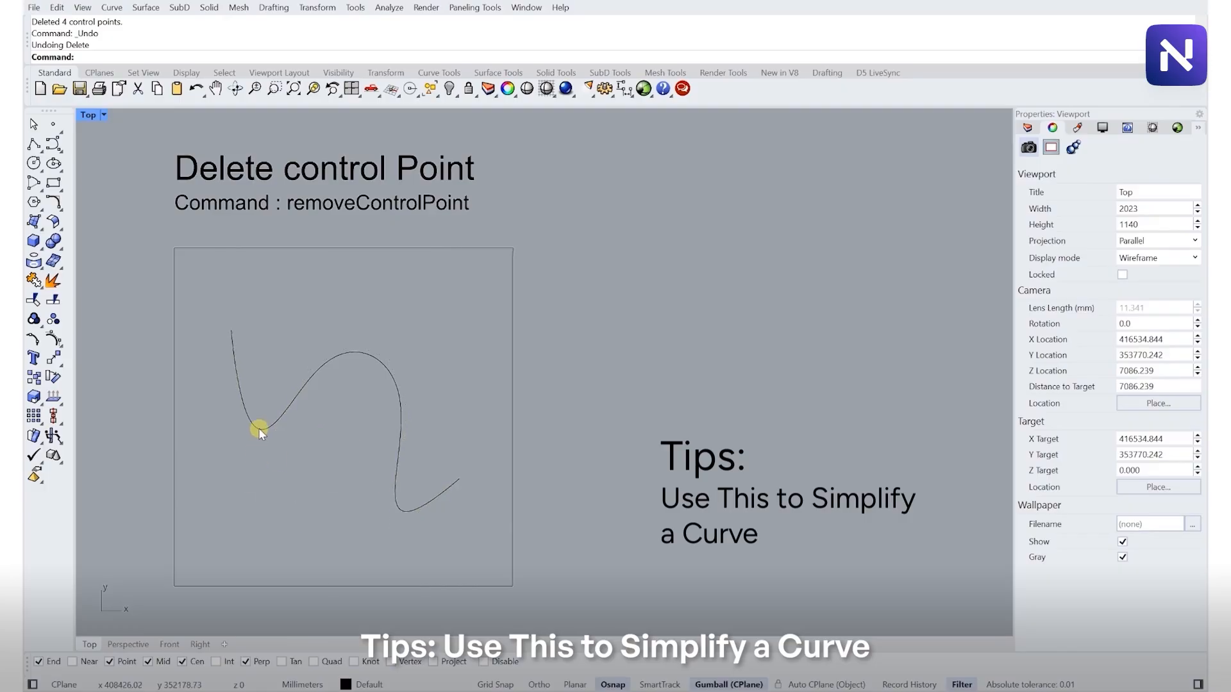
- Delete the lowest control point of each of the curve's two lower bends
left_click(259, 428)
left_click(247, 451)
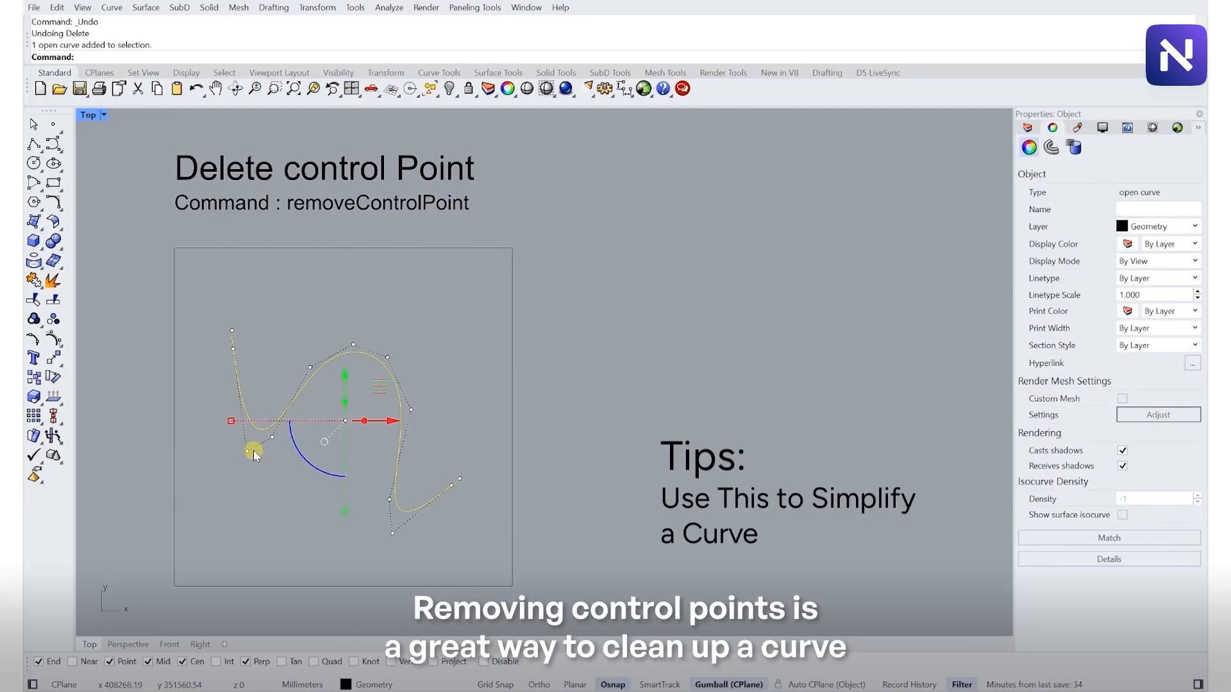
left_click(391, 533, "shift")
key("Delete")
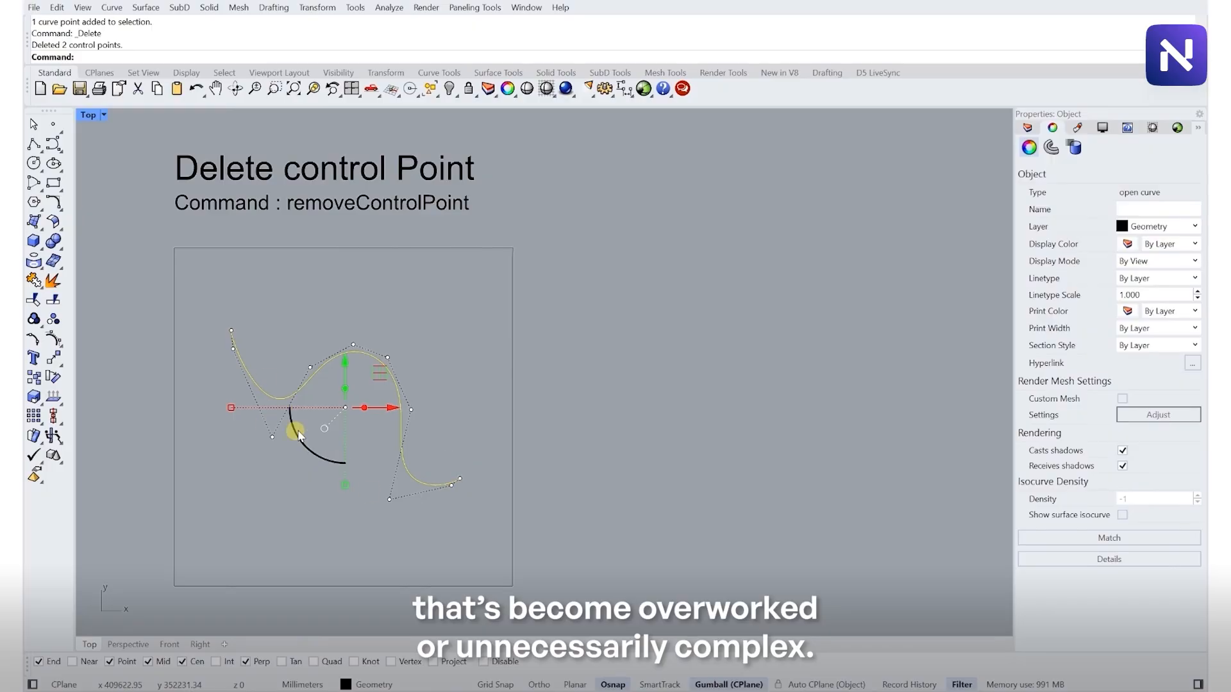
- Delete the control point above the curve's crest and the outermost one beside its steep right-hand descent
left_click(354, 345)
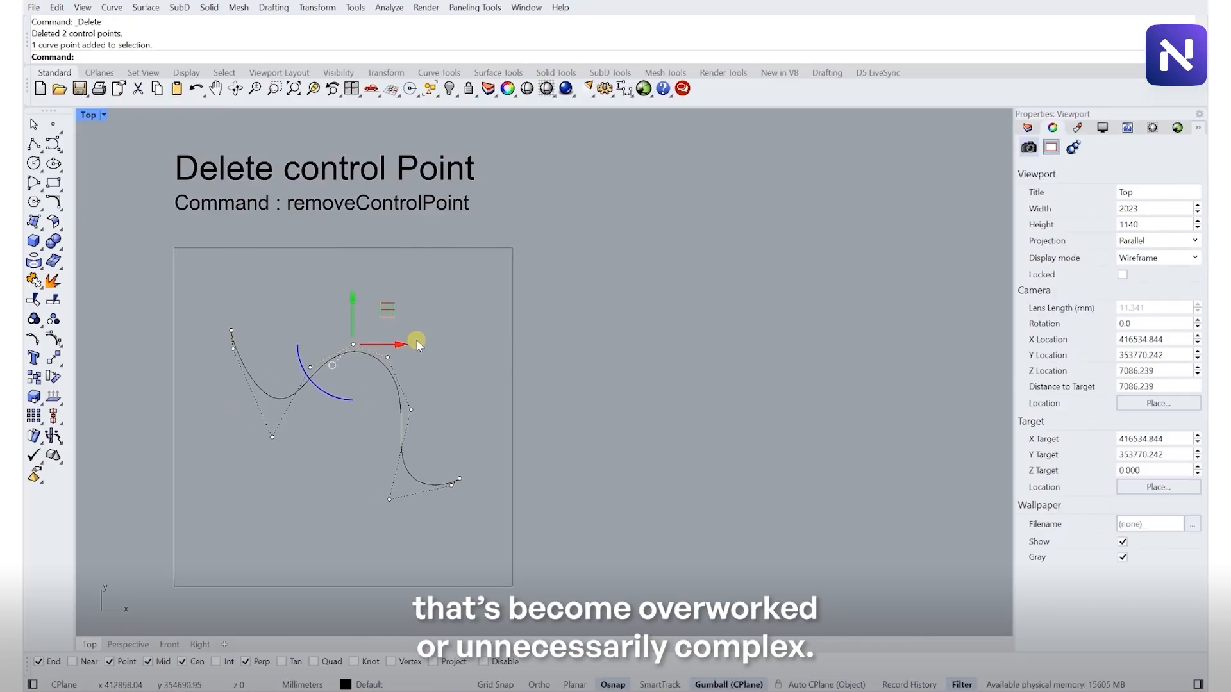
key("Delete")
left_click(410, 405)
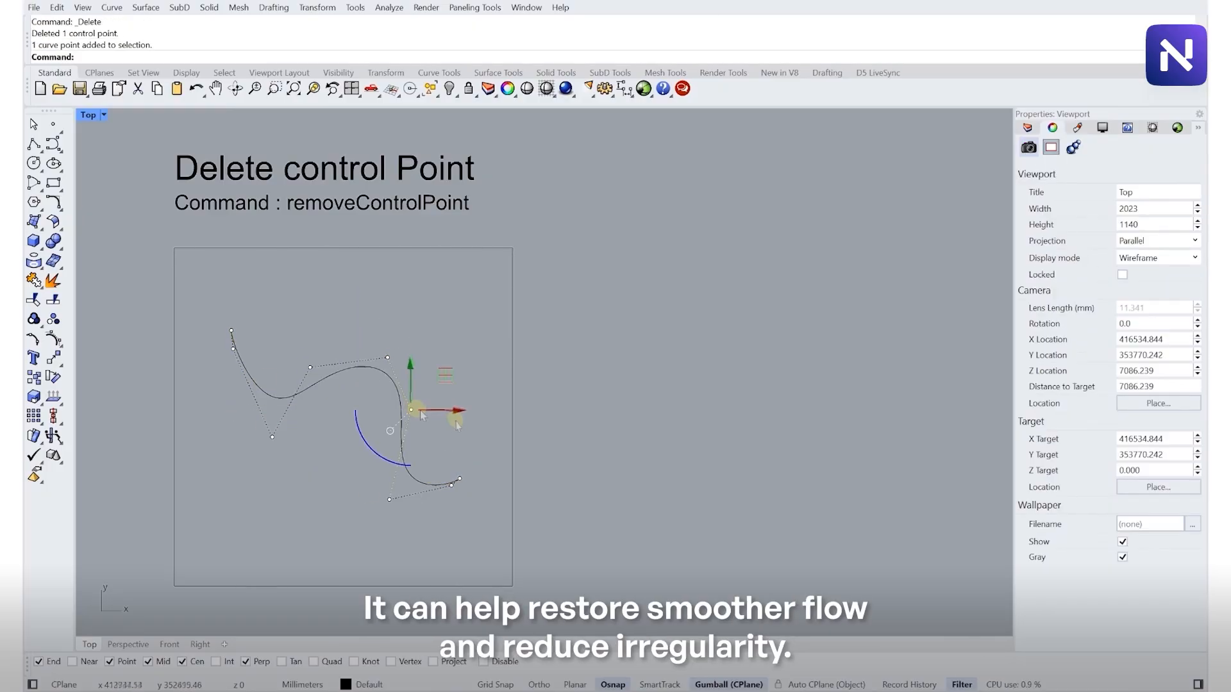
key("Delete")
- Delete the control point next to each end of the curve and clear the selection
left_click(234, 349)
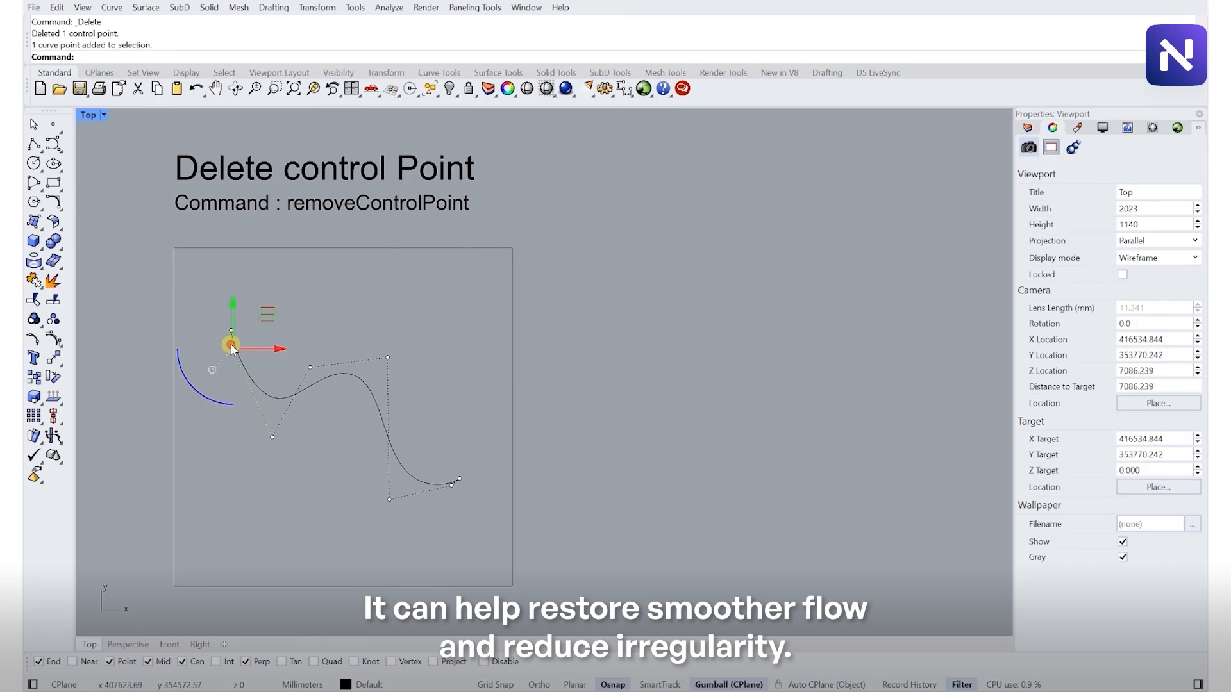
key("Delete")
left_click(450, 486)
key("Delete")
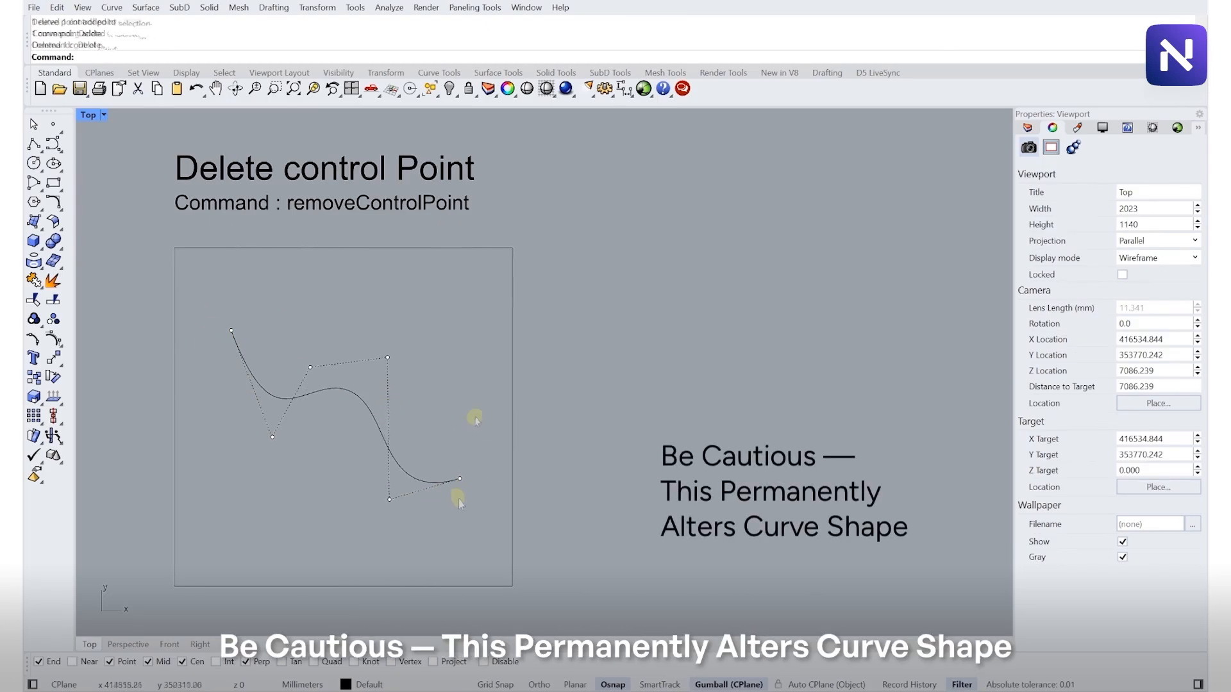
left_click(356, 397)
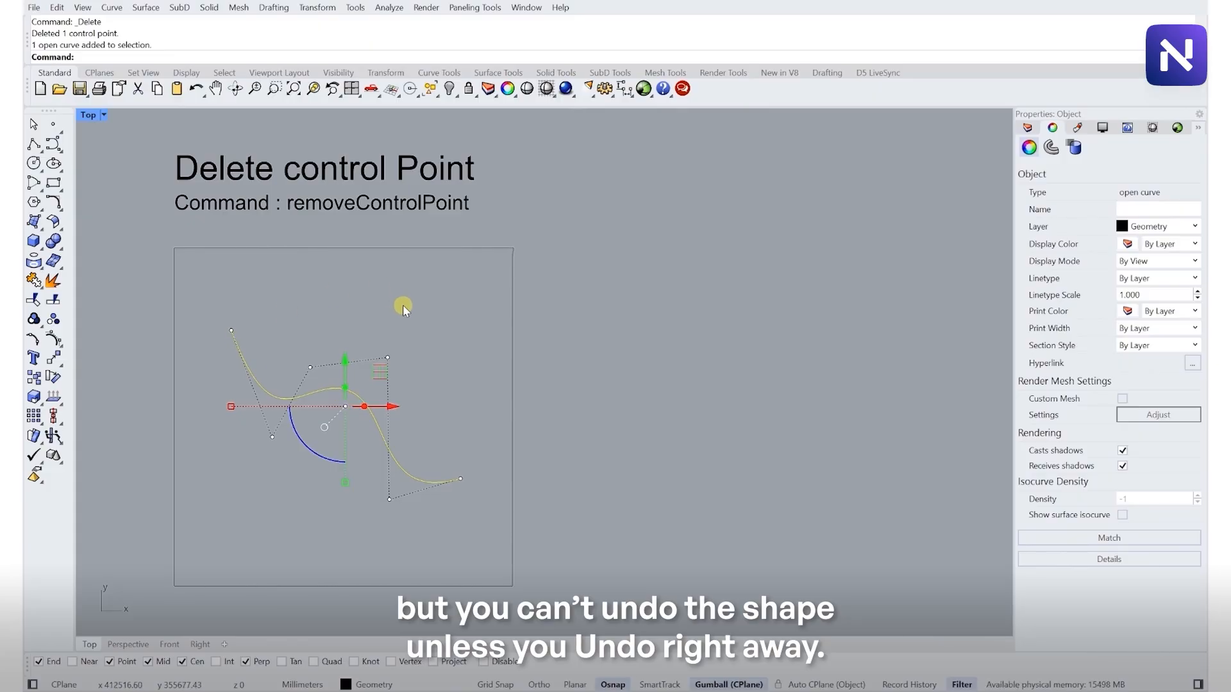
key("Escape")
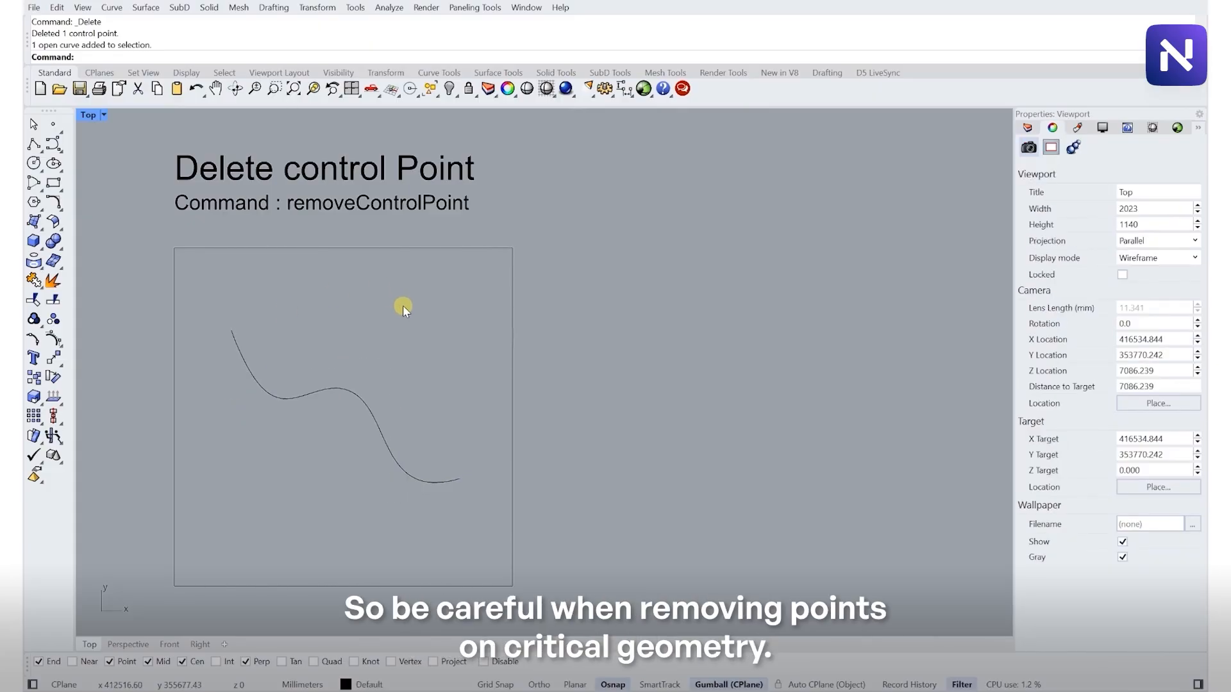
- Undo all the control point deletions on the curve and the isolation of this example
key("ctrl+z")
key("ctrl+z")
key("ctrl+z")
key("ctrl+z")
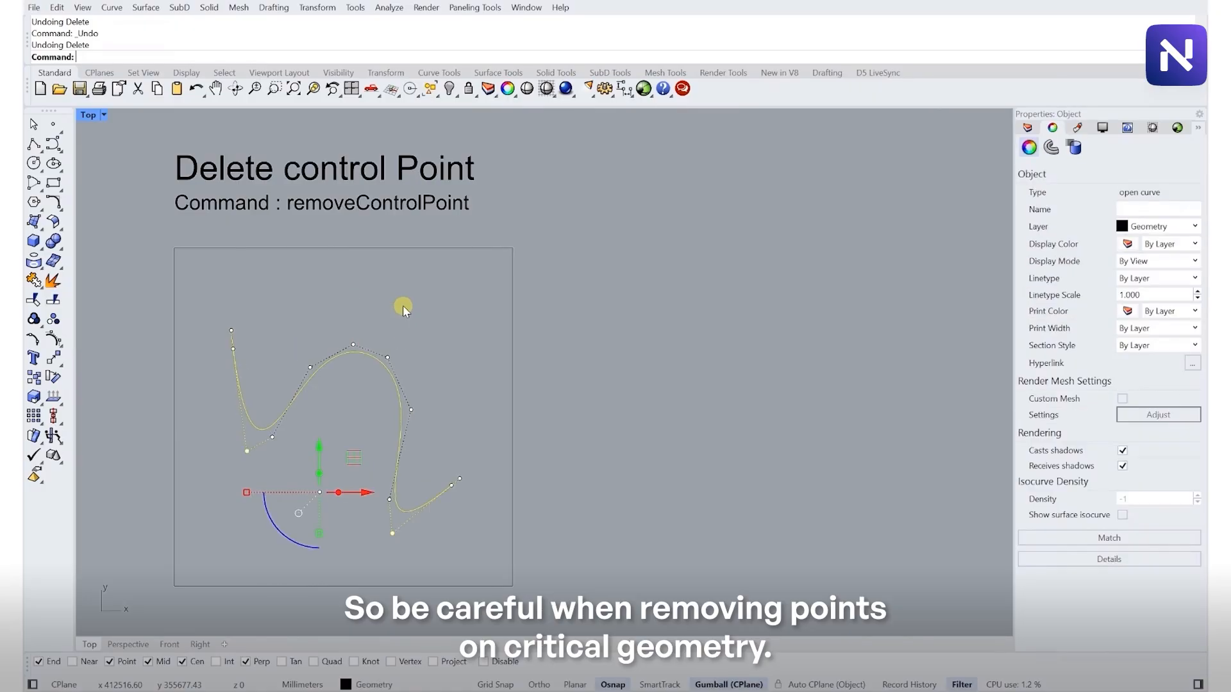
key("ctrl+z")
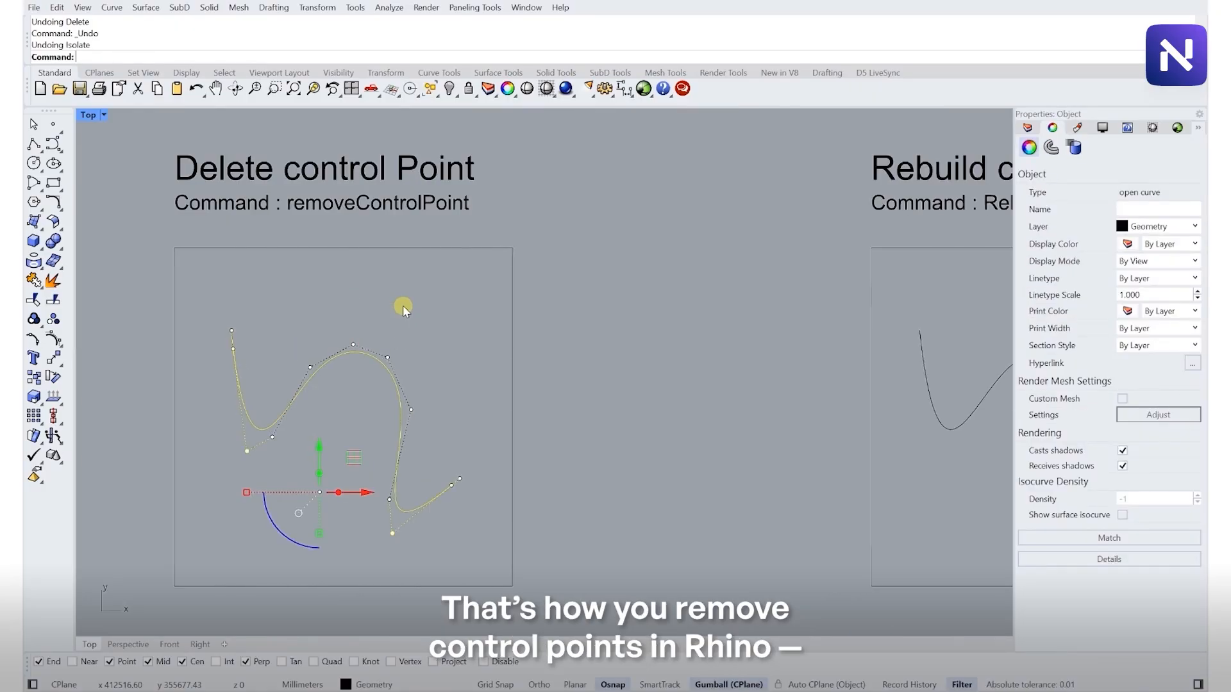
- Redo the isolation and the control point deletions at the lower bends, crest and steep descent, then clear the selection
key("ctrl+y")
key("ctrl+y")
key("ctrl+y")
key("ctrl+y")
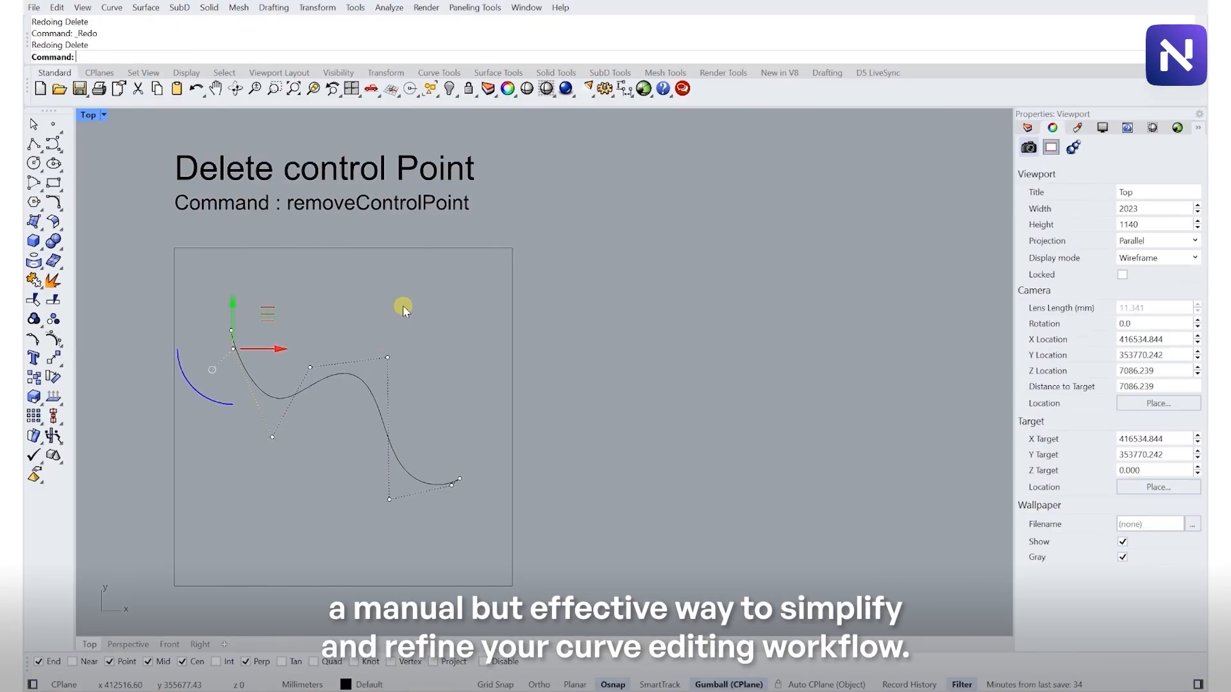
left_click(435, 328)
key("Escape")
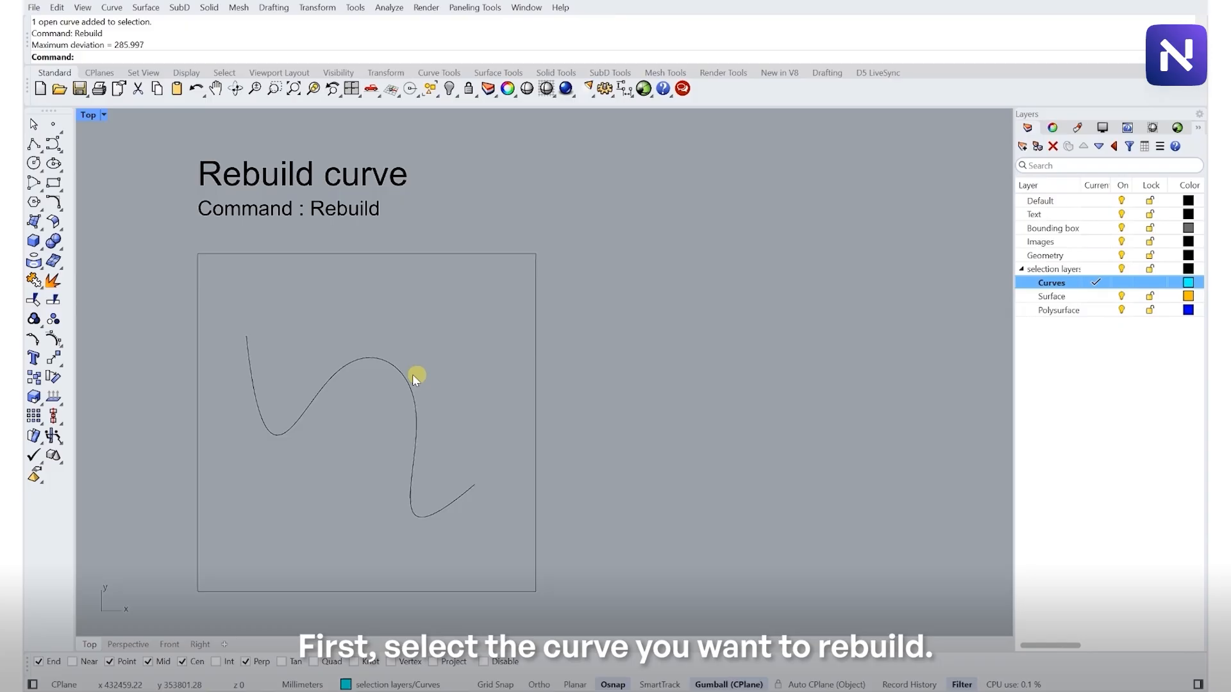
- Start the Rebuild command on the curve in the Rebuild curve example and place its options clear of the curve
left_click(383, 362)
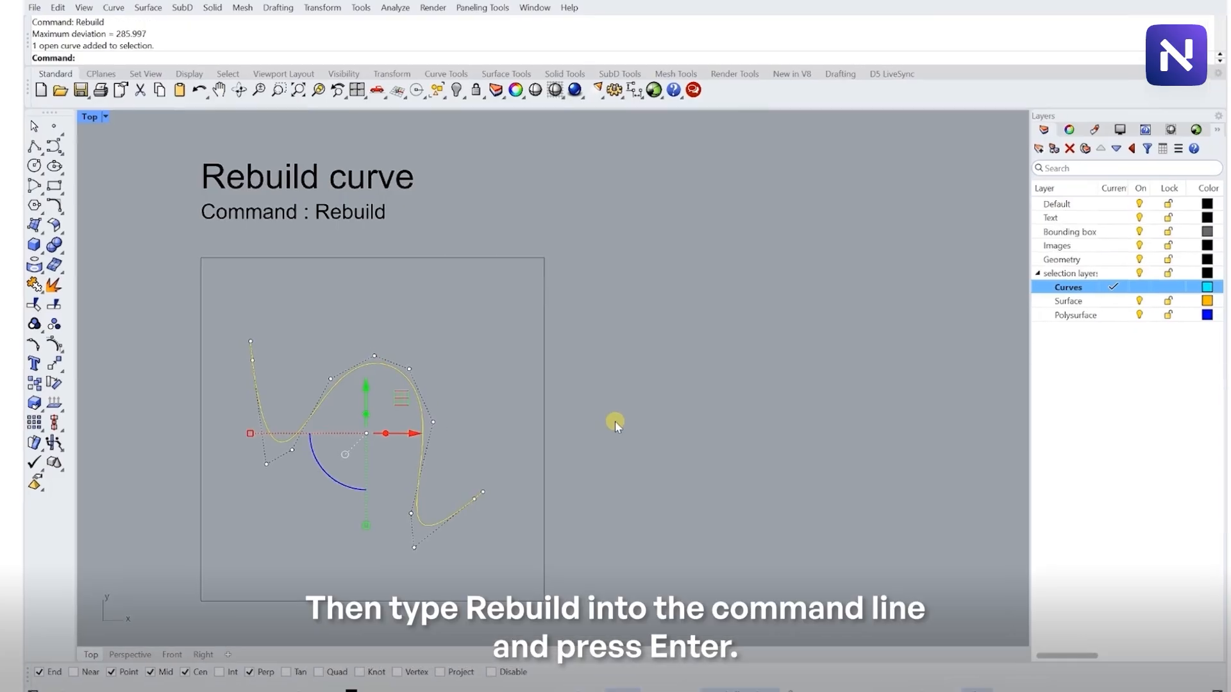
type("Rebuild")
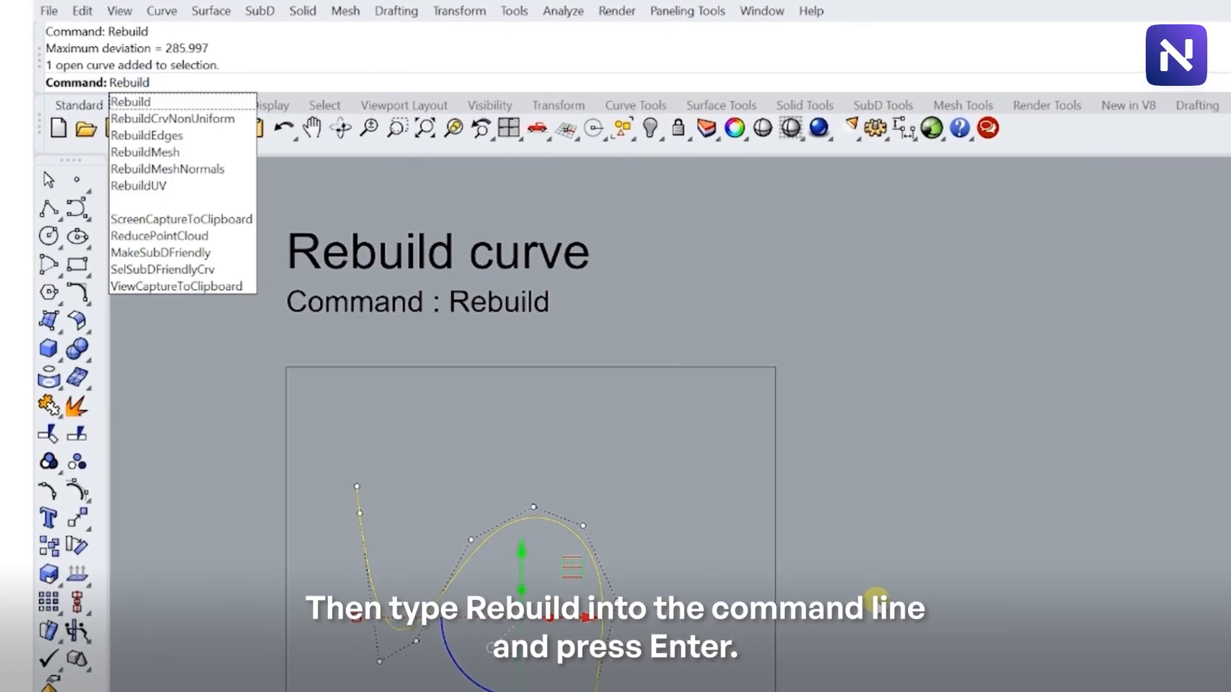
left_click(137, 102)
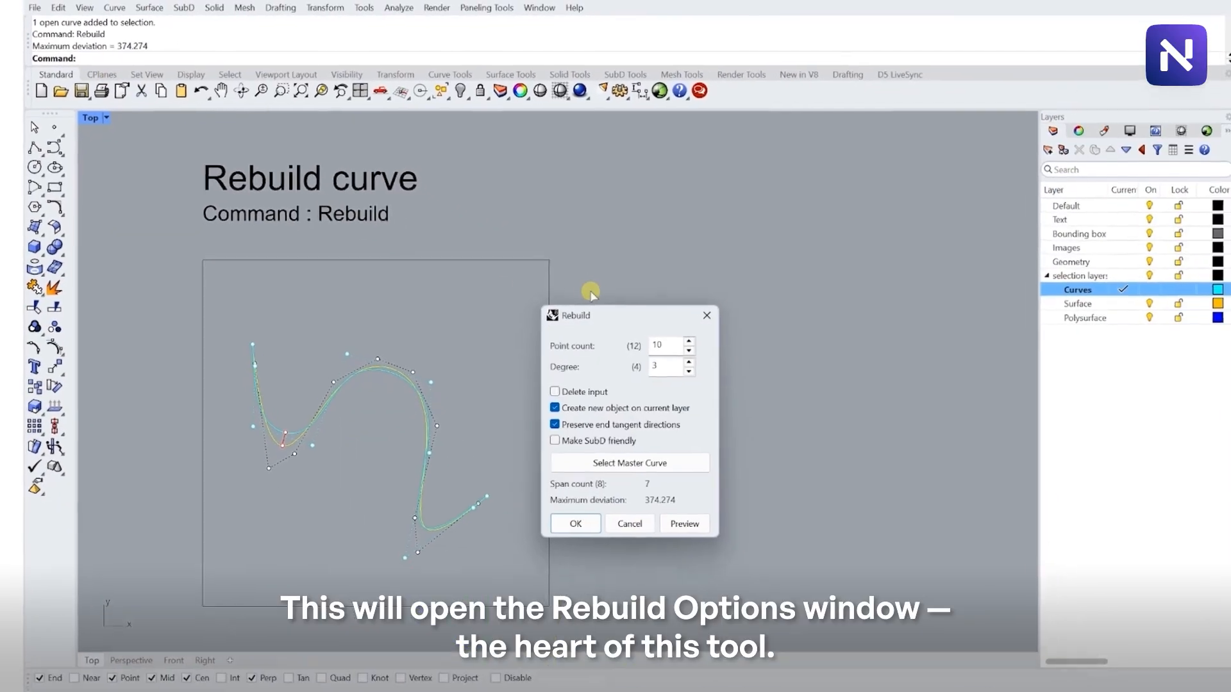
left_click_drag(604, 312, 642, 319)
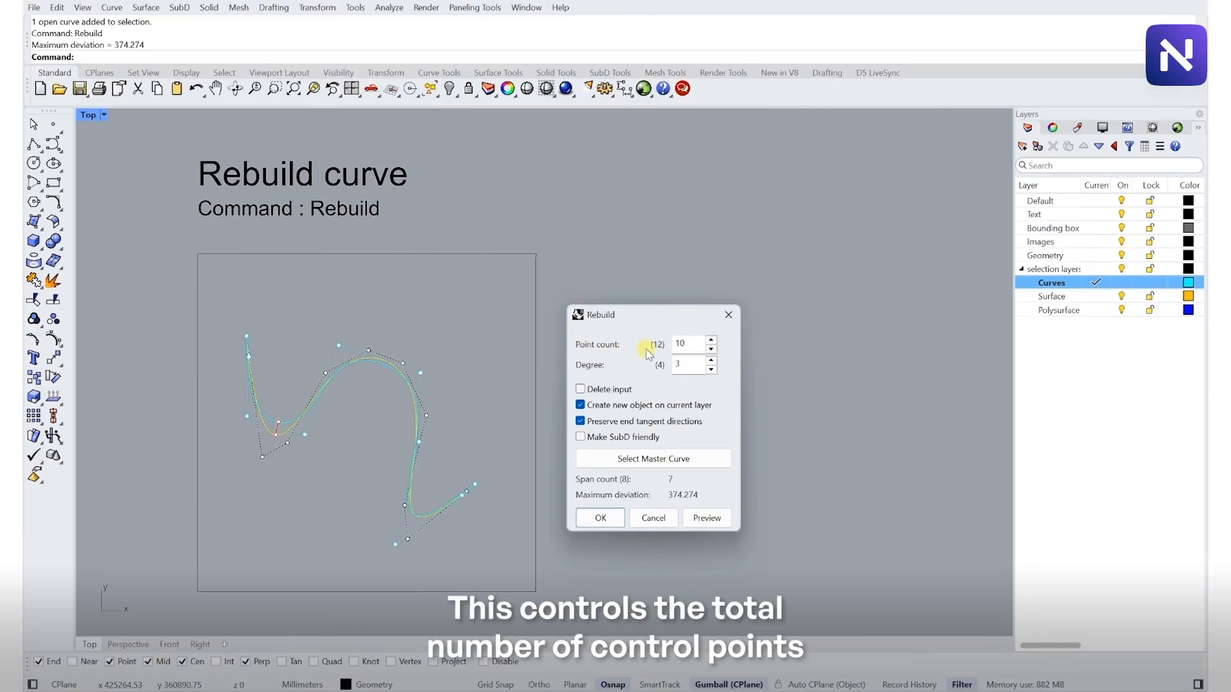
- Try different point counts for the rebuilt curve, including 35, and set the point count to 8
double_click(684, 346)
type("1")
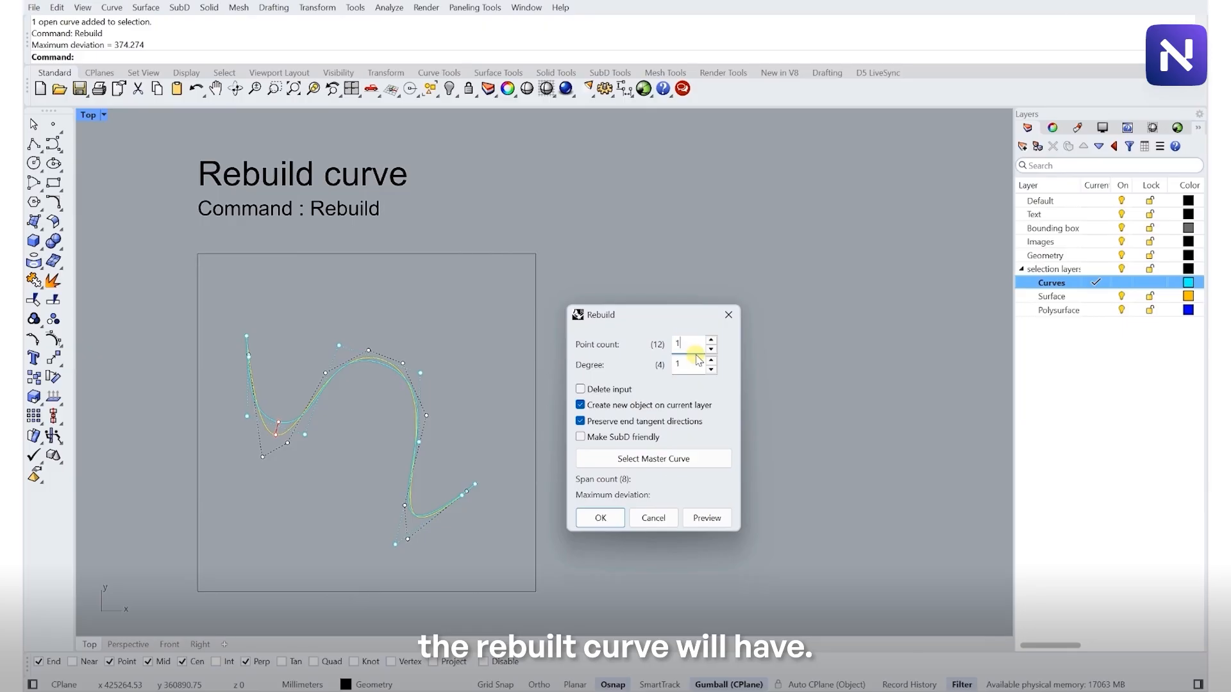
type("8")
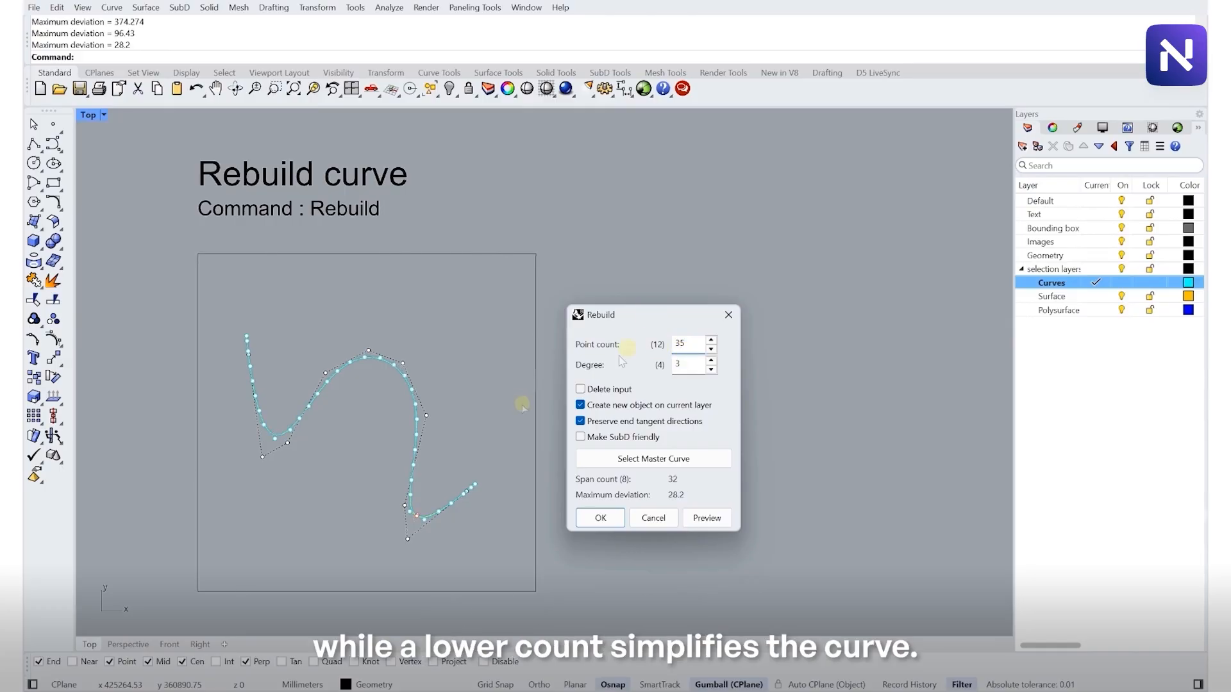
left_click_drag(699, 346, 655, 346)
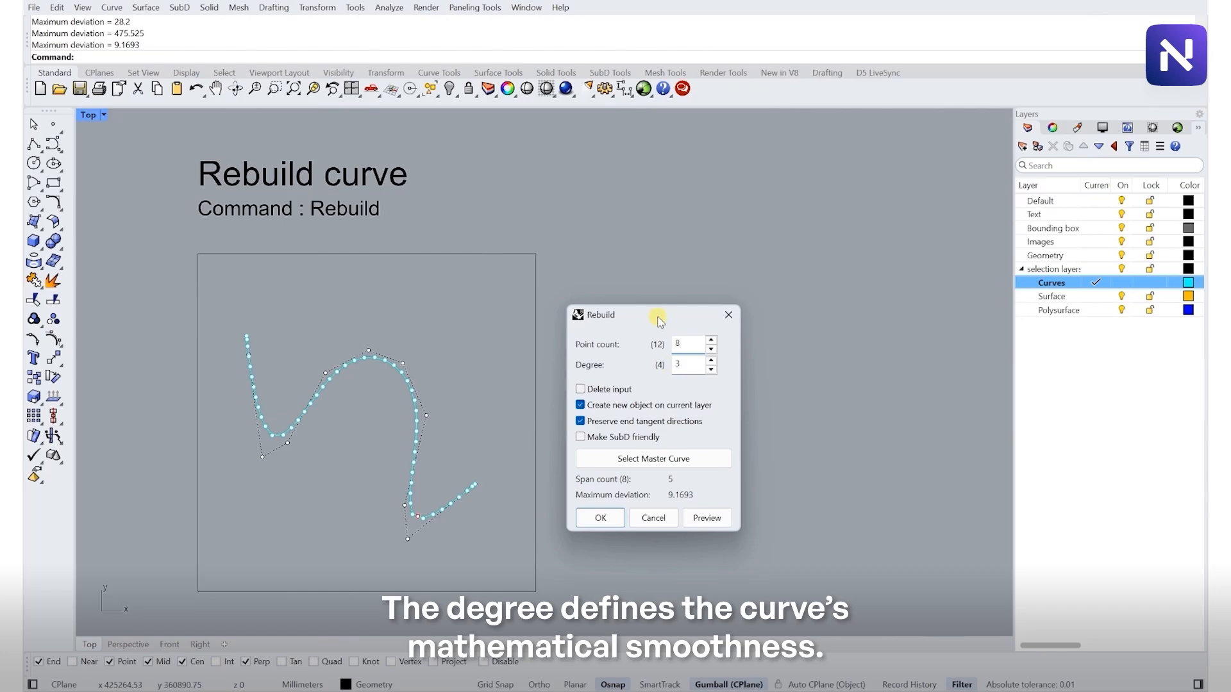
- Compare degrees 2 and 3 for the rebuilt curve, and set the degree to 5
left_click(678, 362)
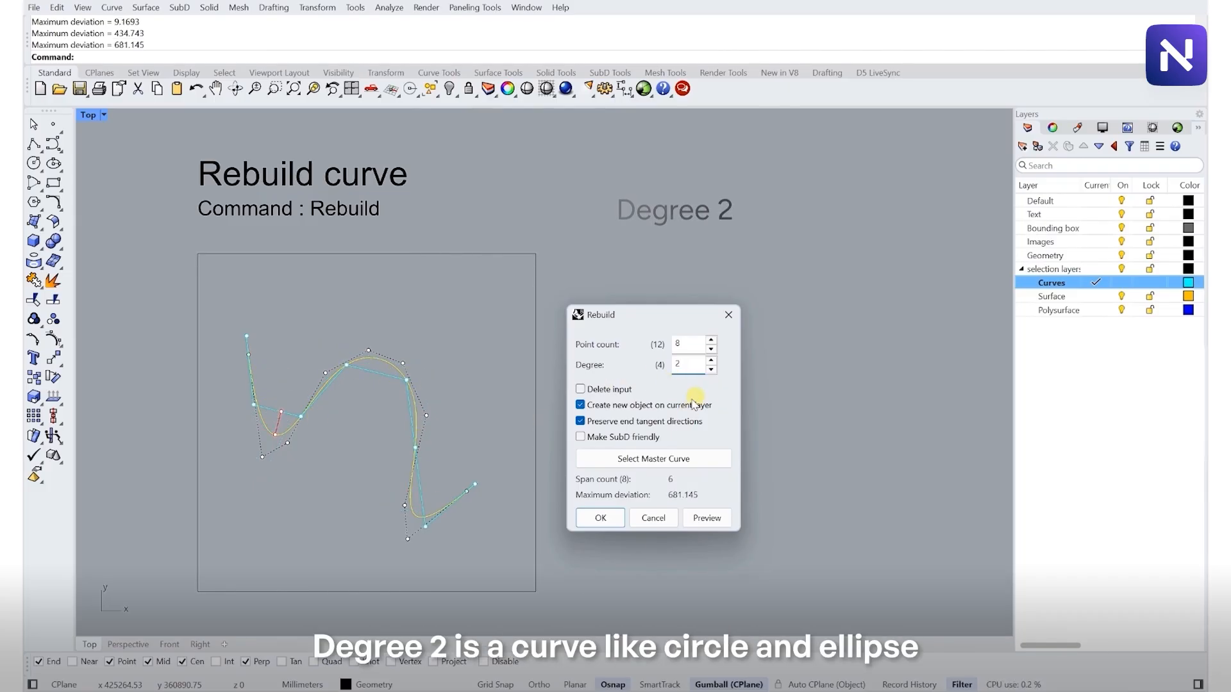
type("2")
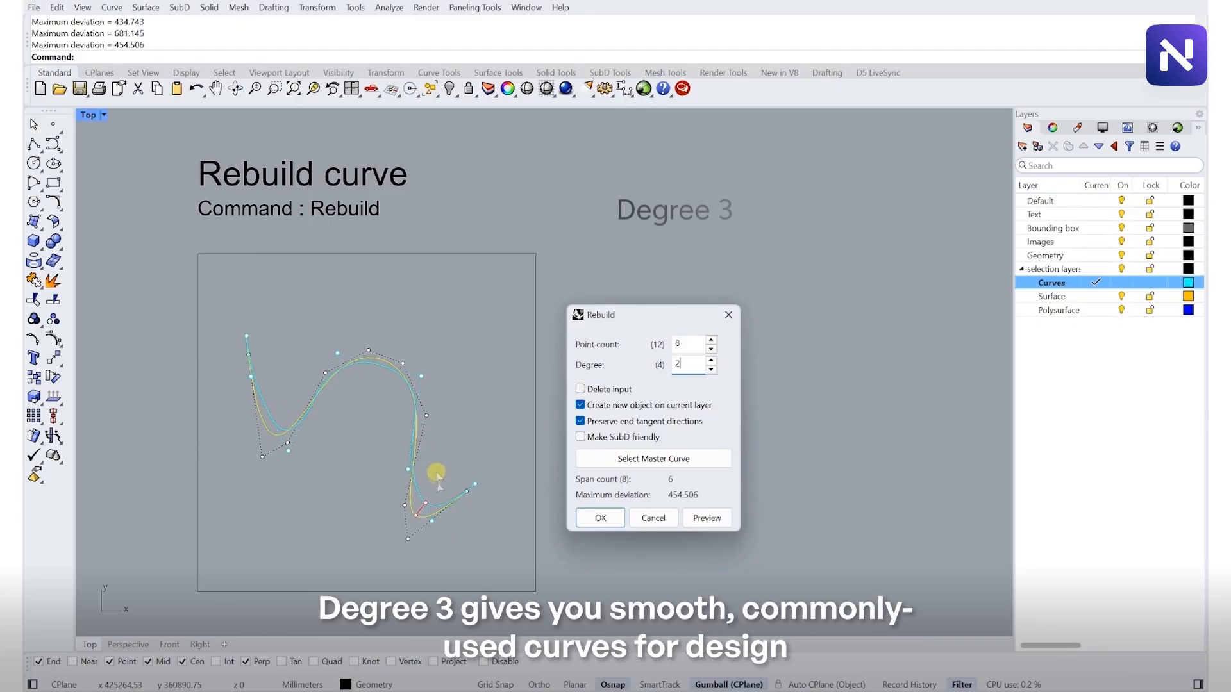
type("3")
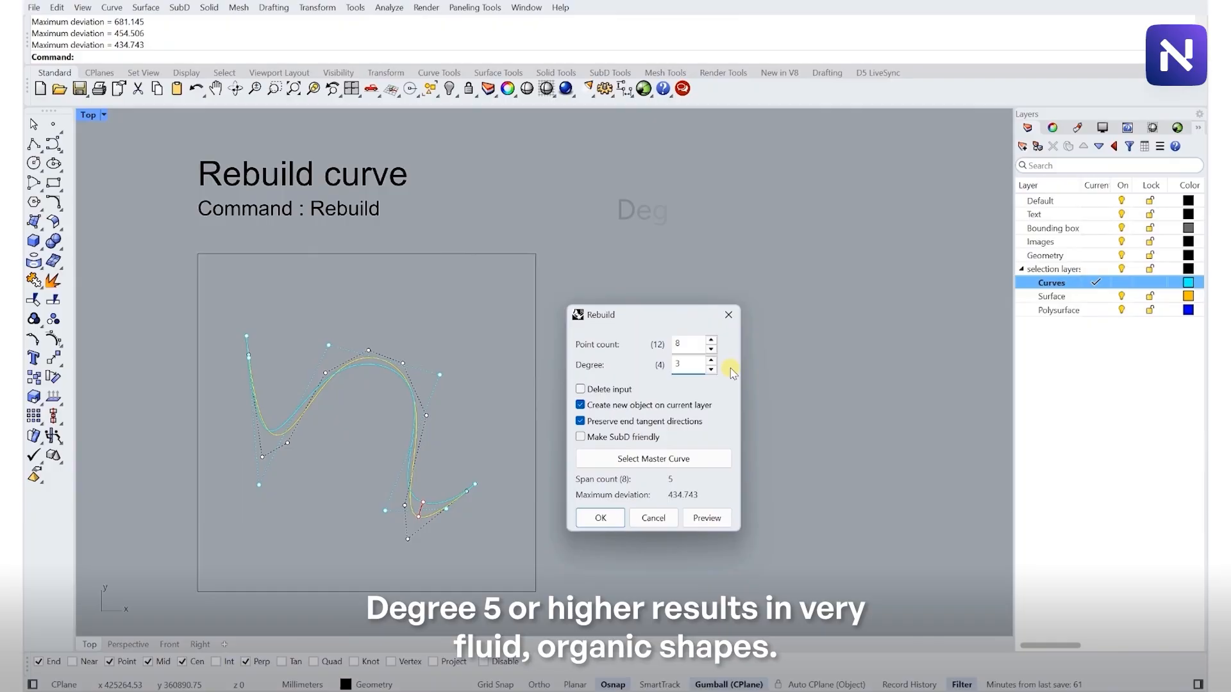
double_click(678, 364)
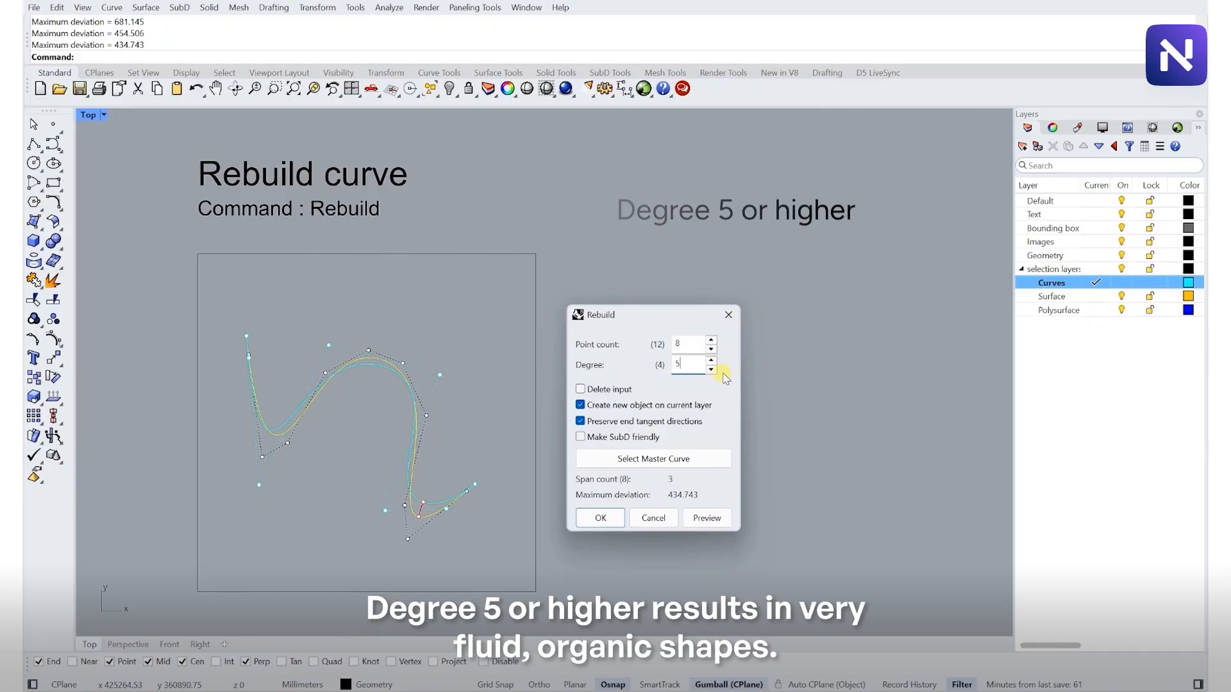
type("5")
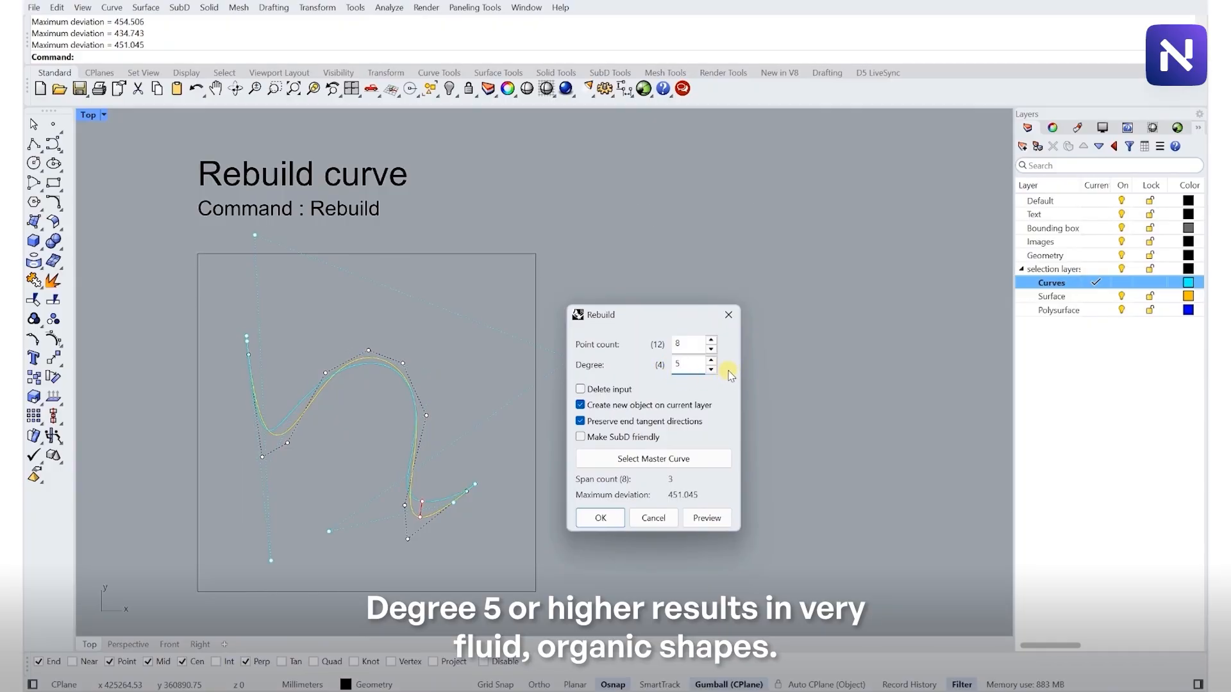
- Set the rebuilt curve's degree to 3 and inspect how it deviates from the original at the lower bend
double_click(678, 364)
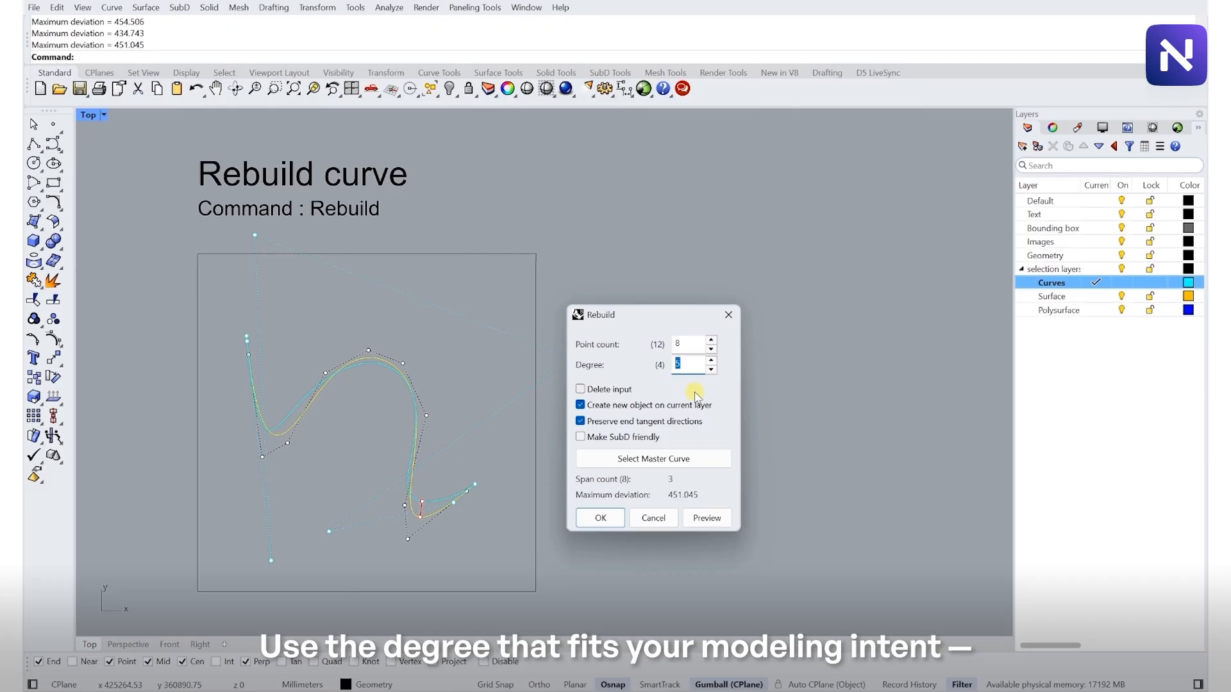
type("3")
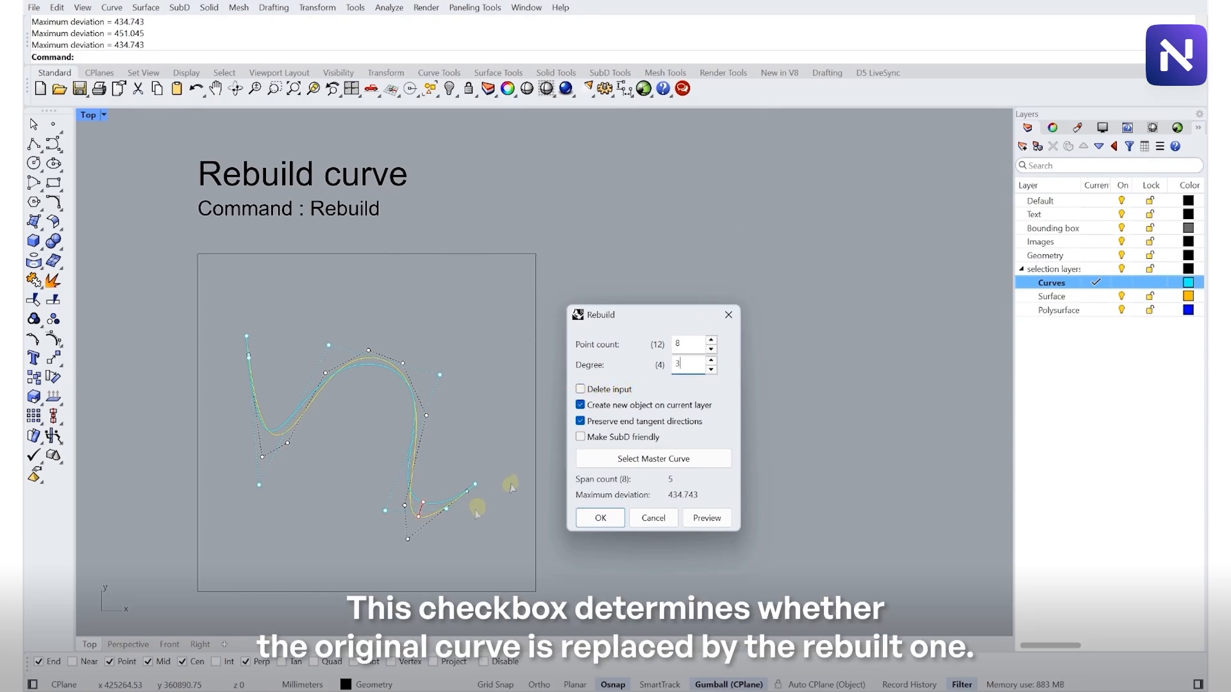
scroll(420, 513, "up", 4)
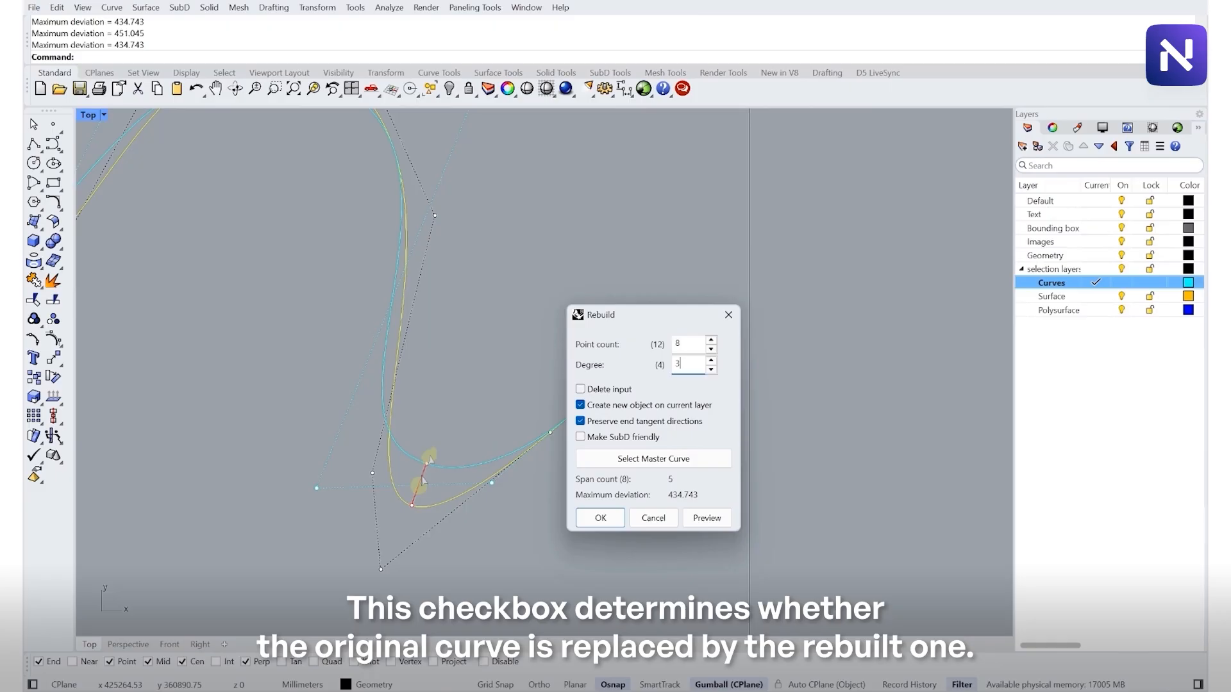
scroll(420, 445, "down", 4)
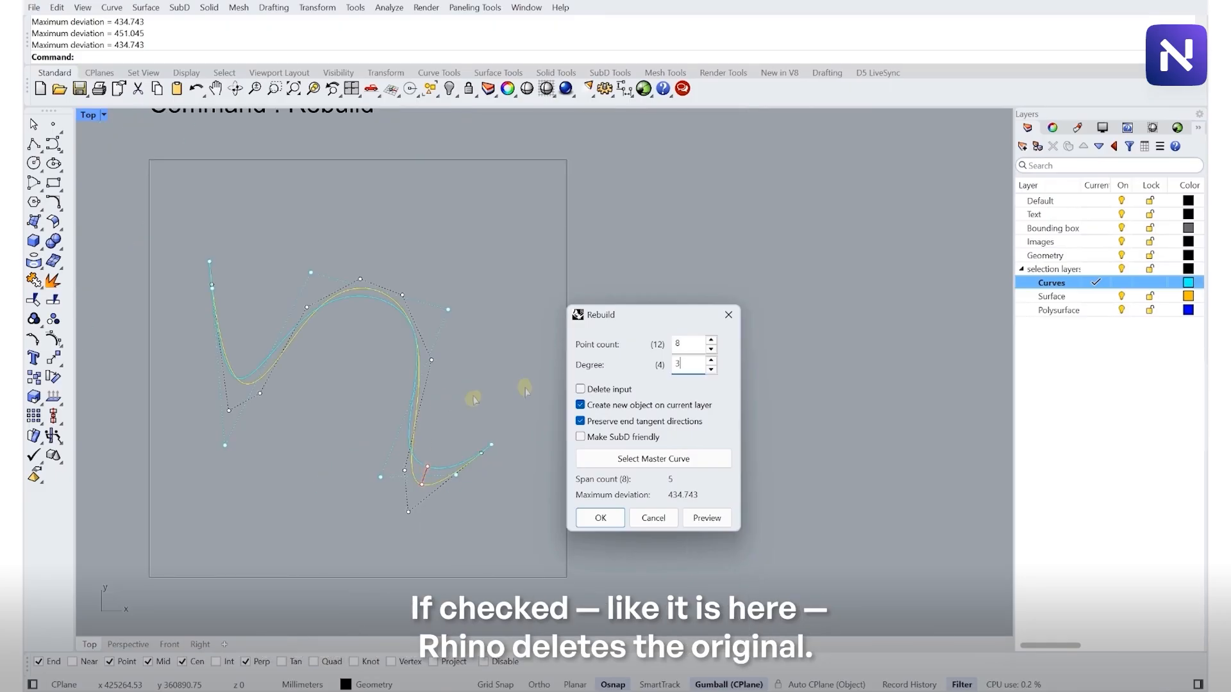
- Try the Delete input option for the rebuild and leave it turned off
left_click(580, 389)
scroll(360, 503, "down", 3)
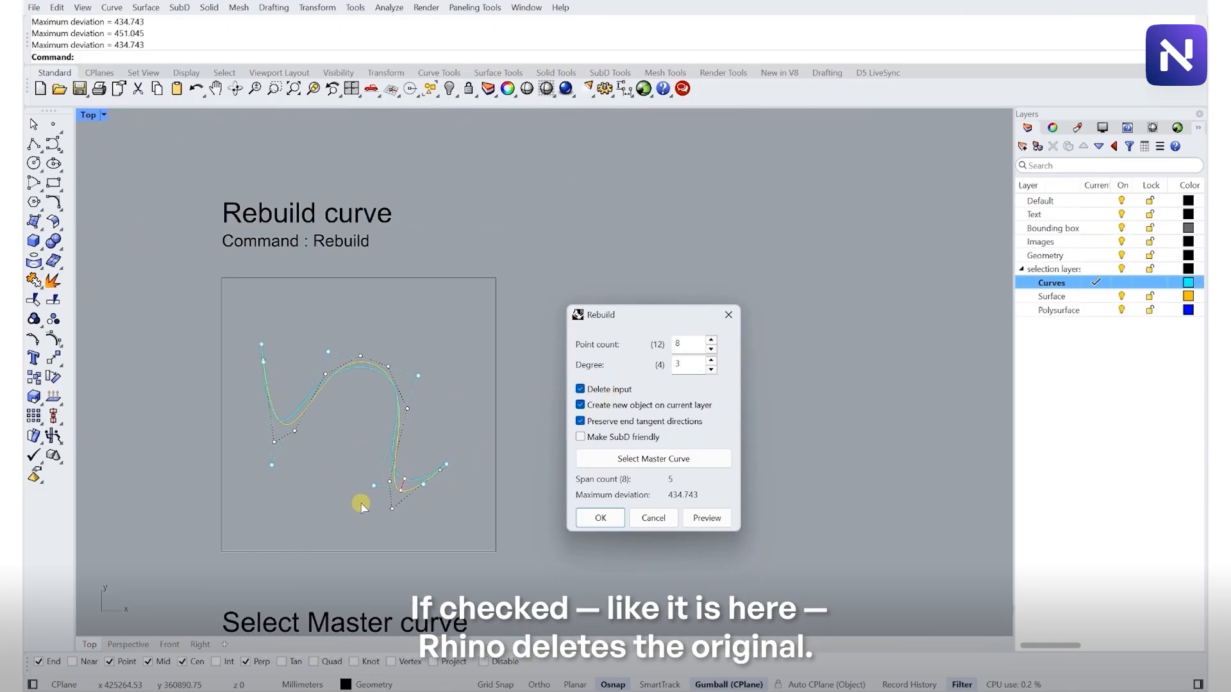
scroll(432, 440, "up", 2)
right_click_drag(444, 412, 429, 434)
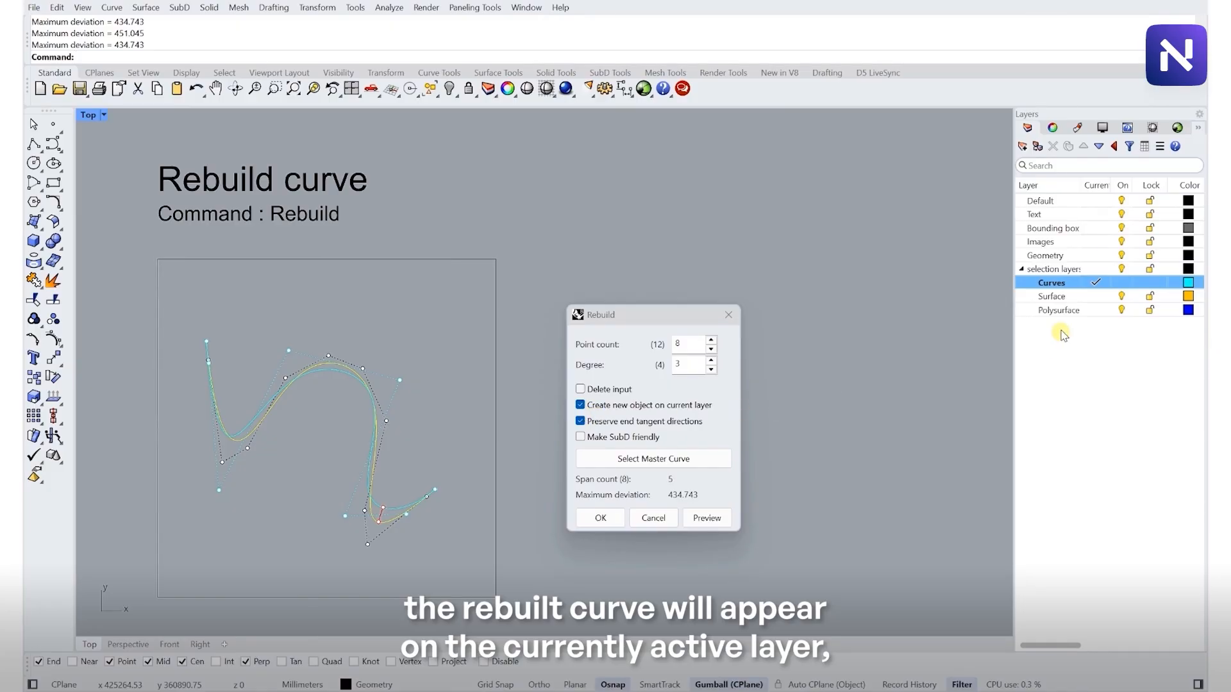
- Preview the rebuild with Surface as the current layer, and make Curves the current layer again
left_click(1096, 296)
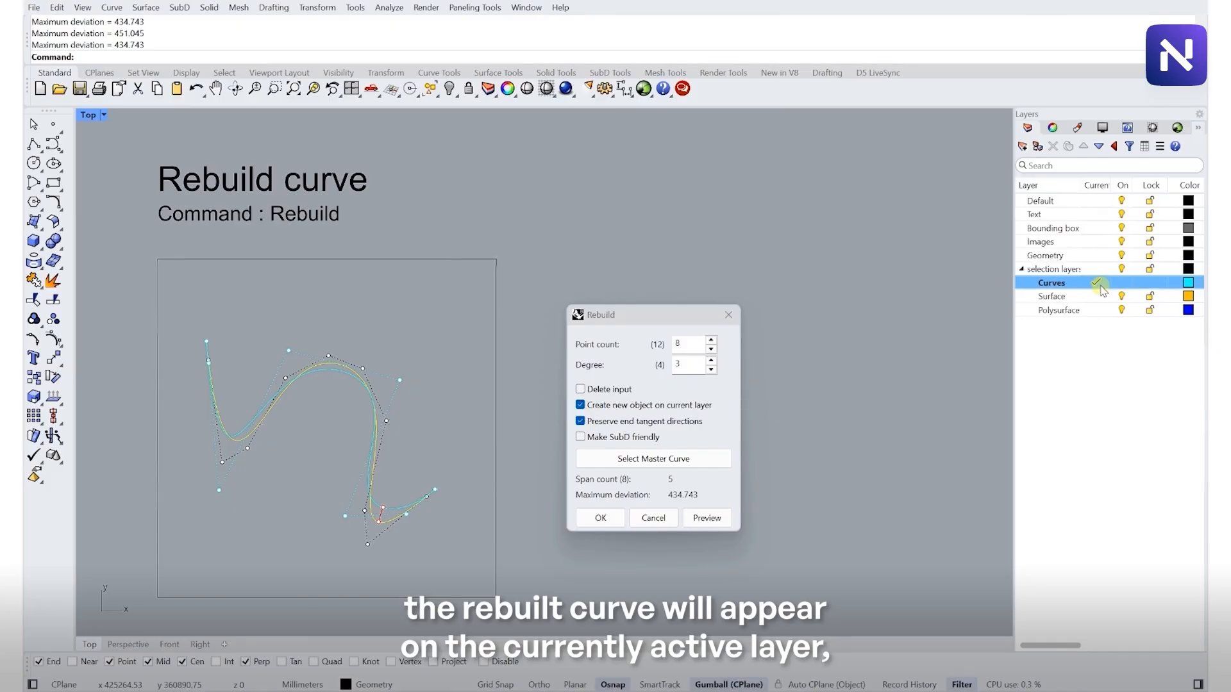
left_click(707, 519)
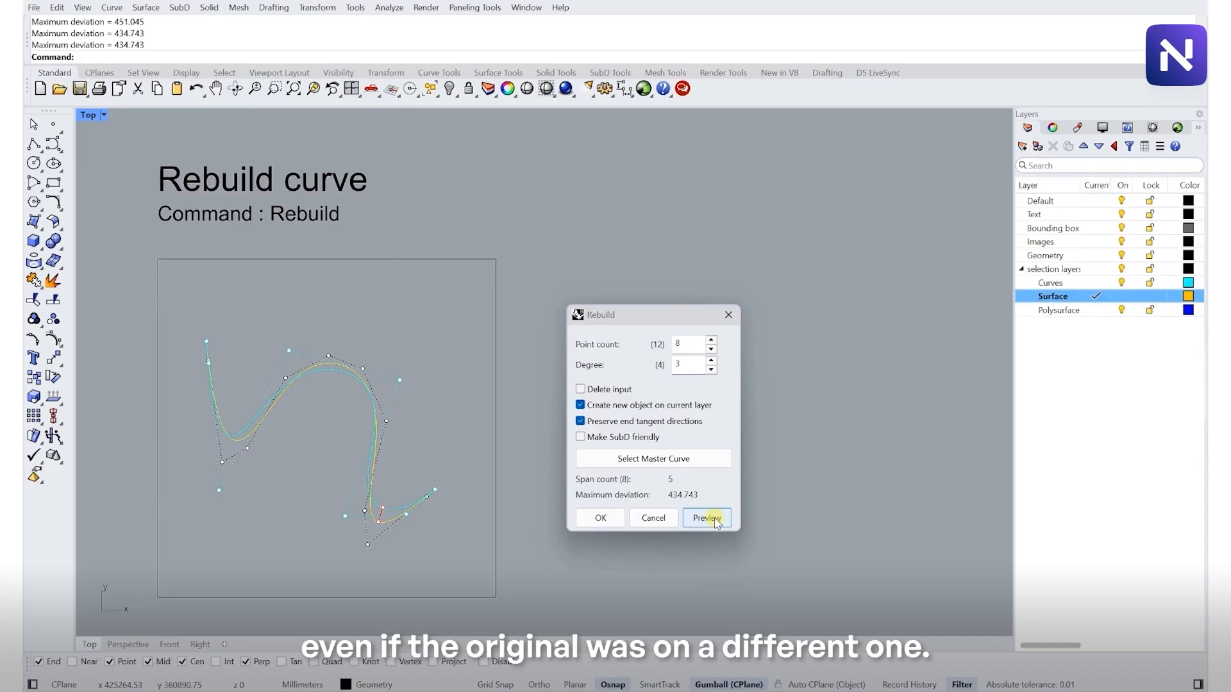
left_click(1096, 283)
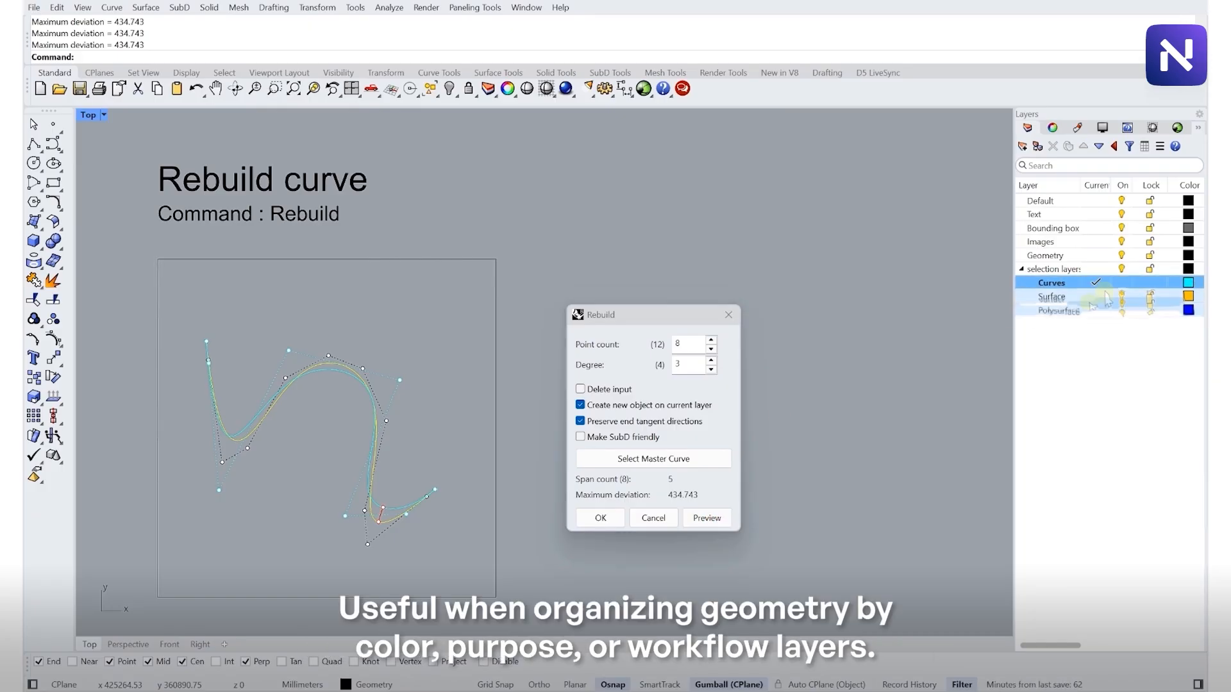
left_click(580, 405)
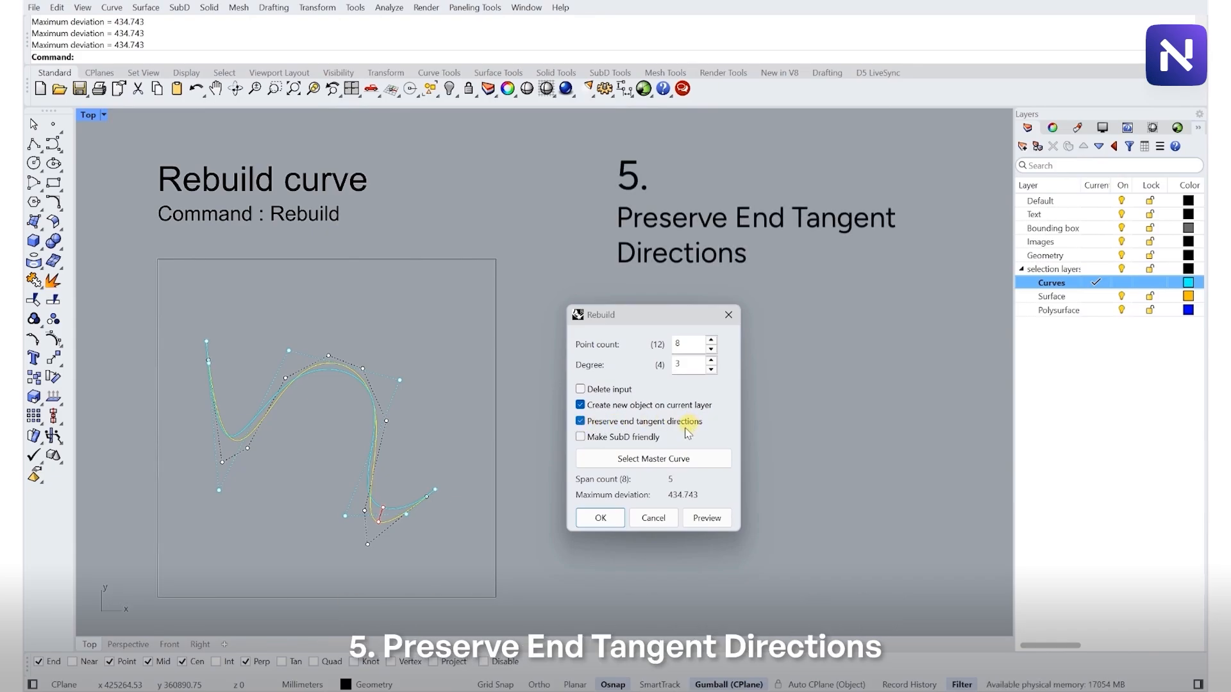
- Compare both ends of the rebuilt curve with Preserve end tangent directions off and on, leaving it on
scroll(423, 510, "up", 6)
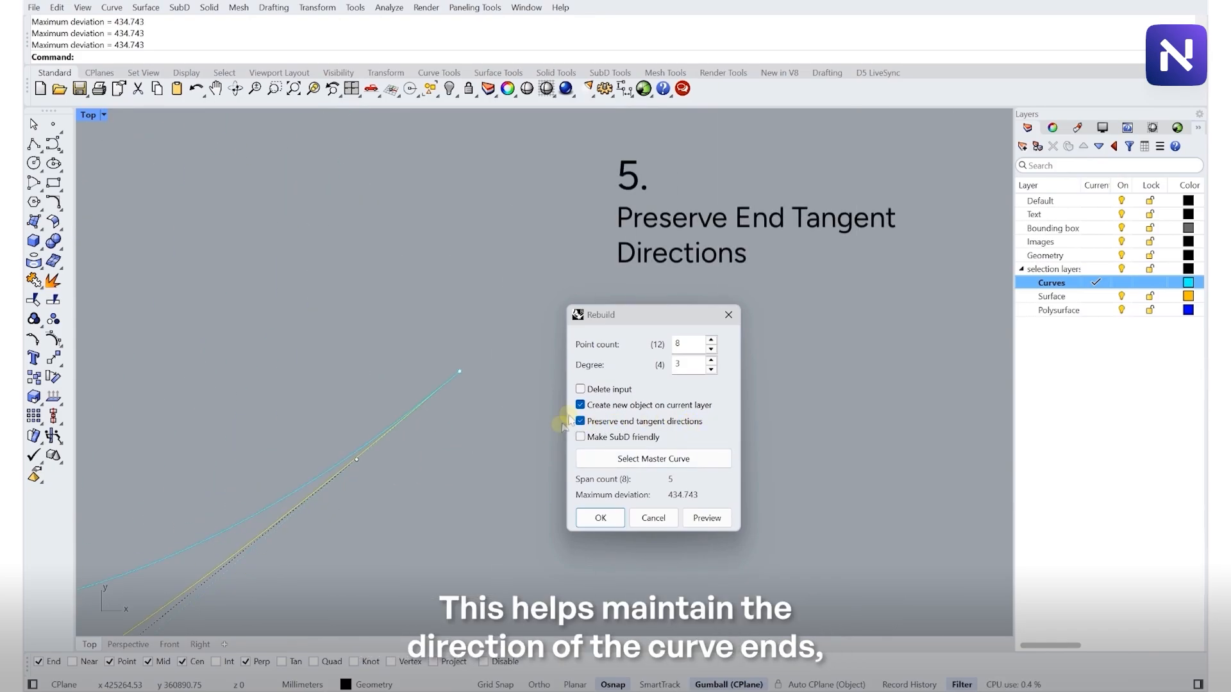
left_click(580, 421)
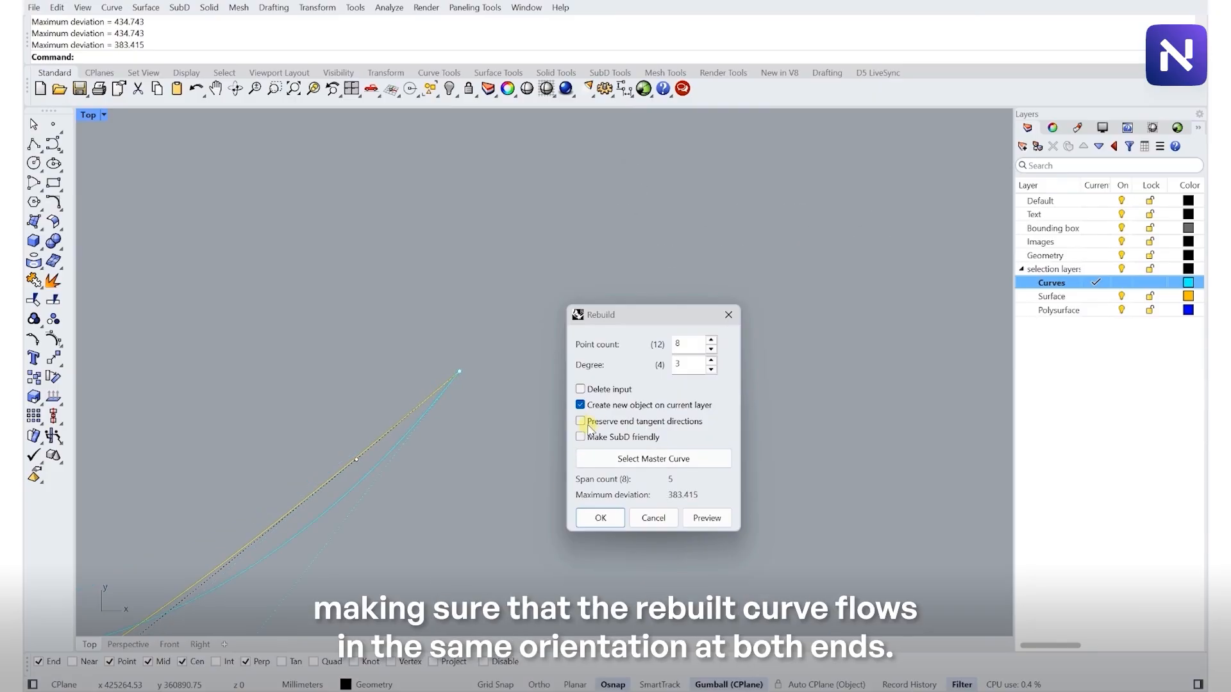
left_click(580, 422)
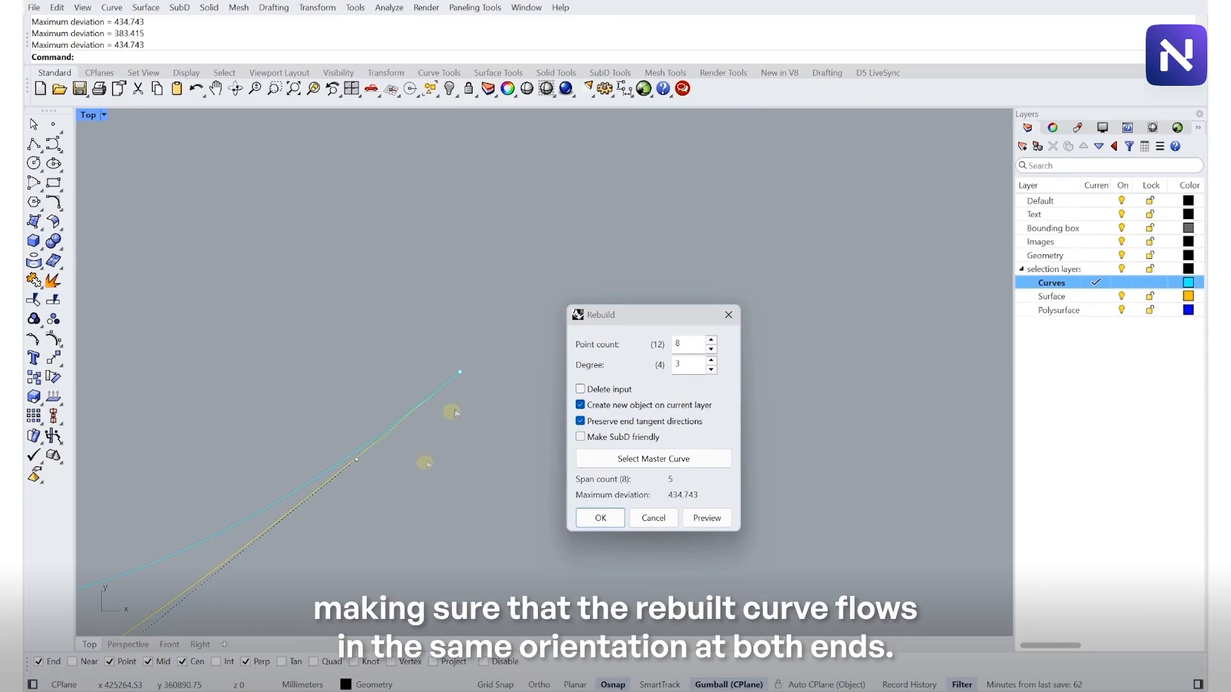
scroll(398, 503, "down", 12)
scroll(255, 373, "up", 6)
scroll(211, 360, "up", 5)
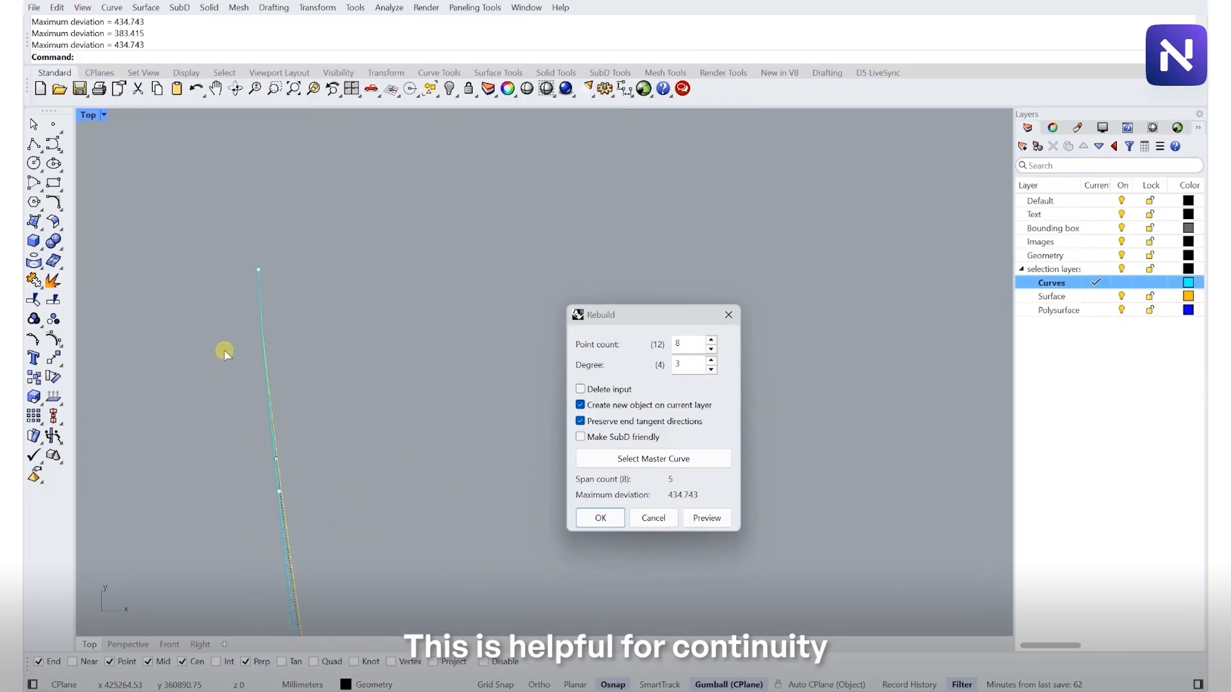
left_click(581, 422)
left_click(581, 421)
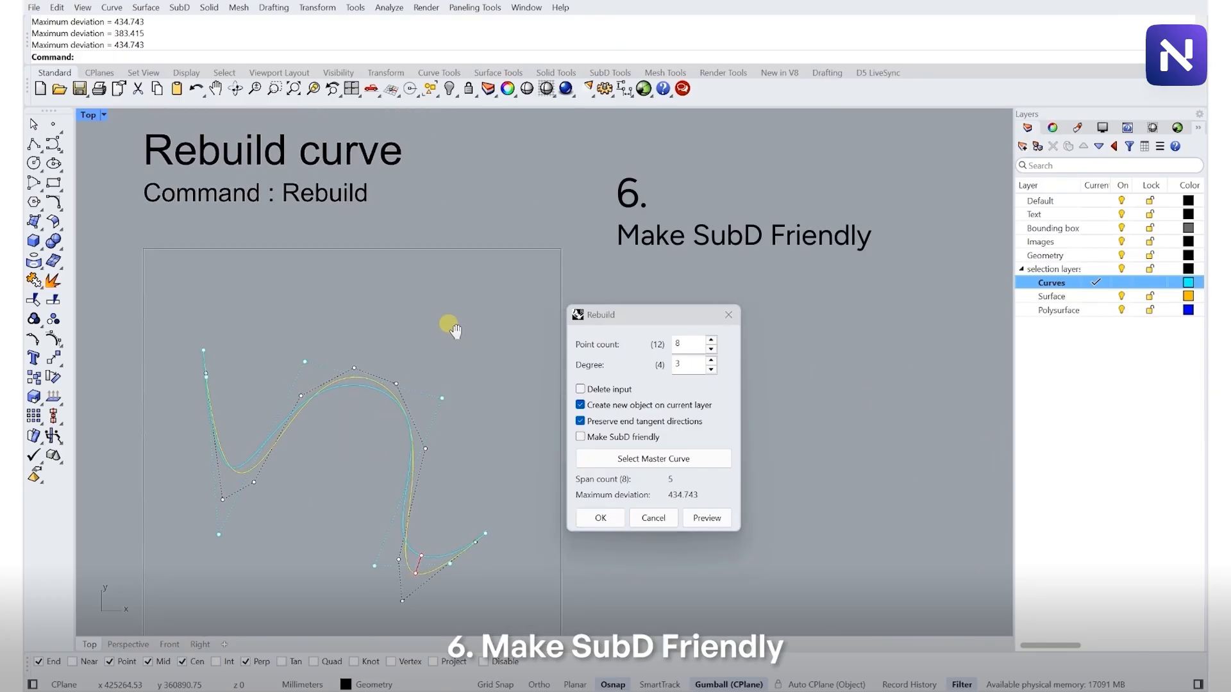
- Try Make SubD friendly on the rebuild and turn it off, and start and cancel the selection of a master curve
left_click(580, 438)
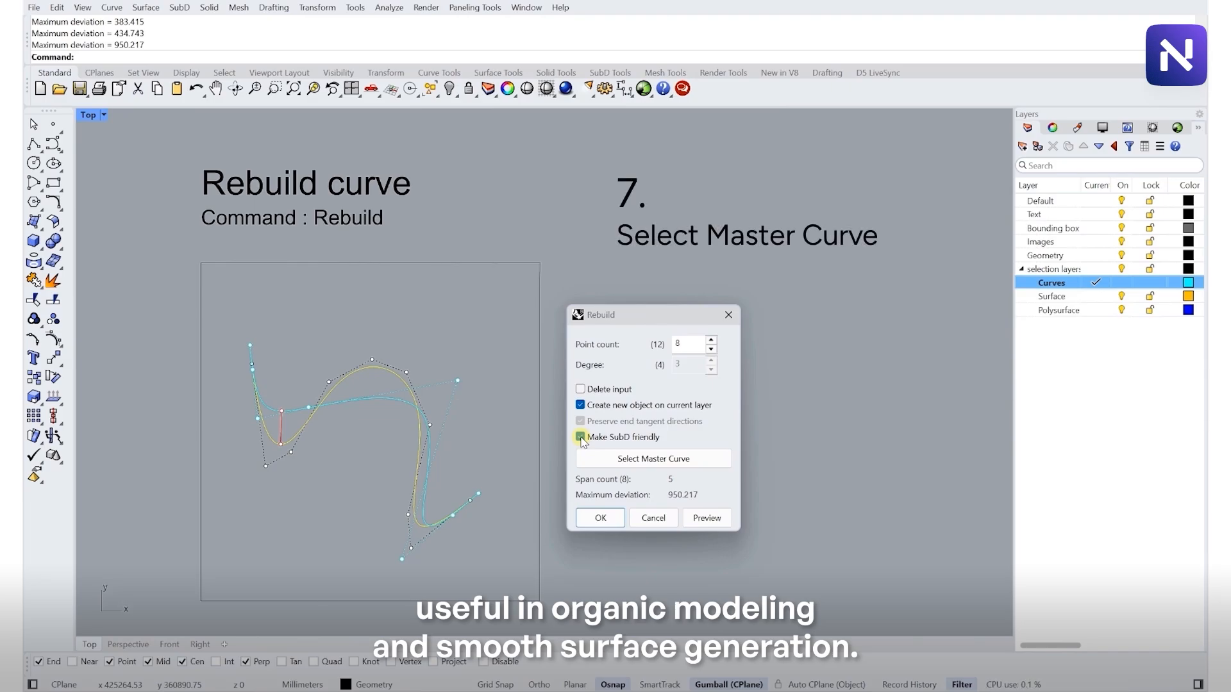
left_click(580, 438)
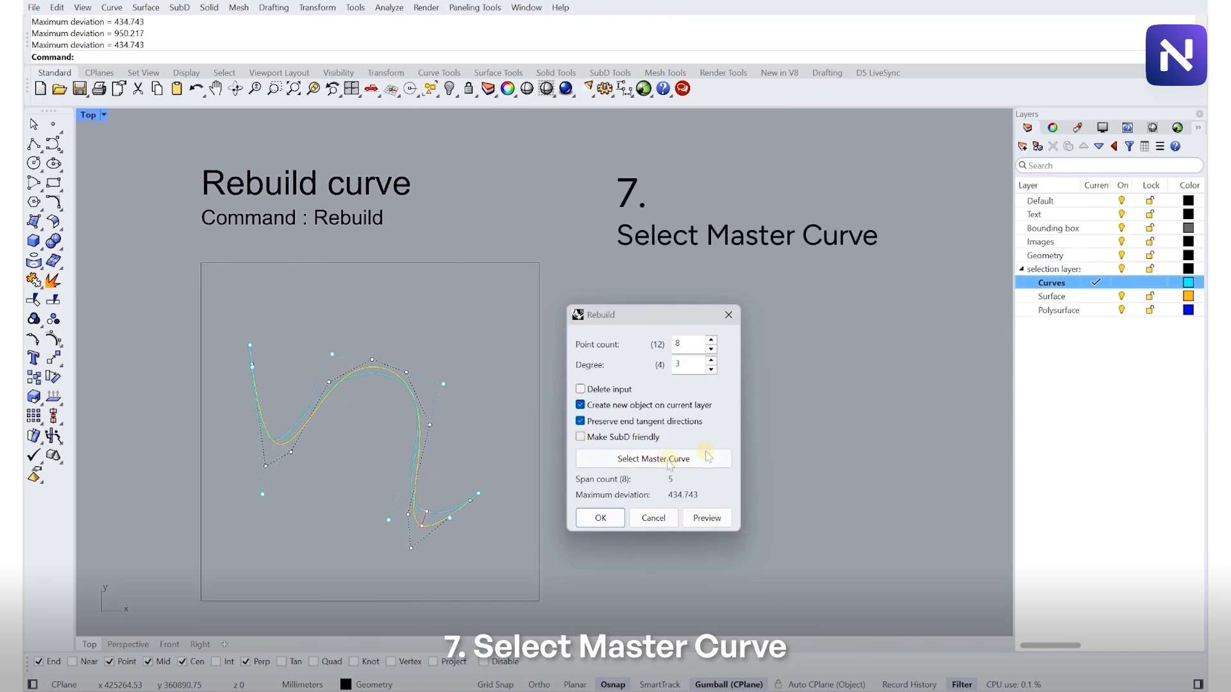
left_click(675, 466)
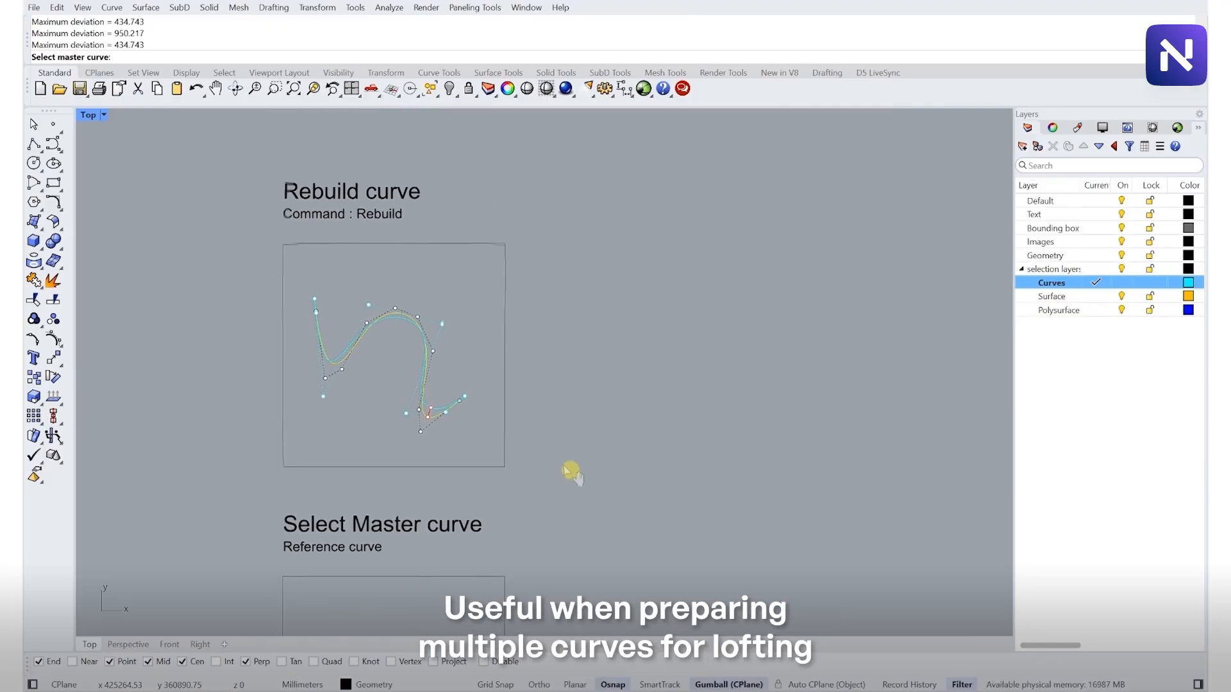
right_click_drag(431, 317, 450, 364)
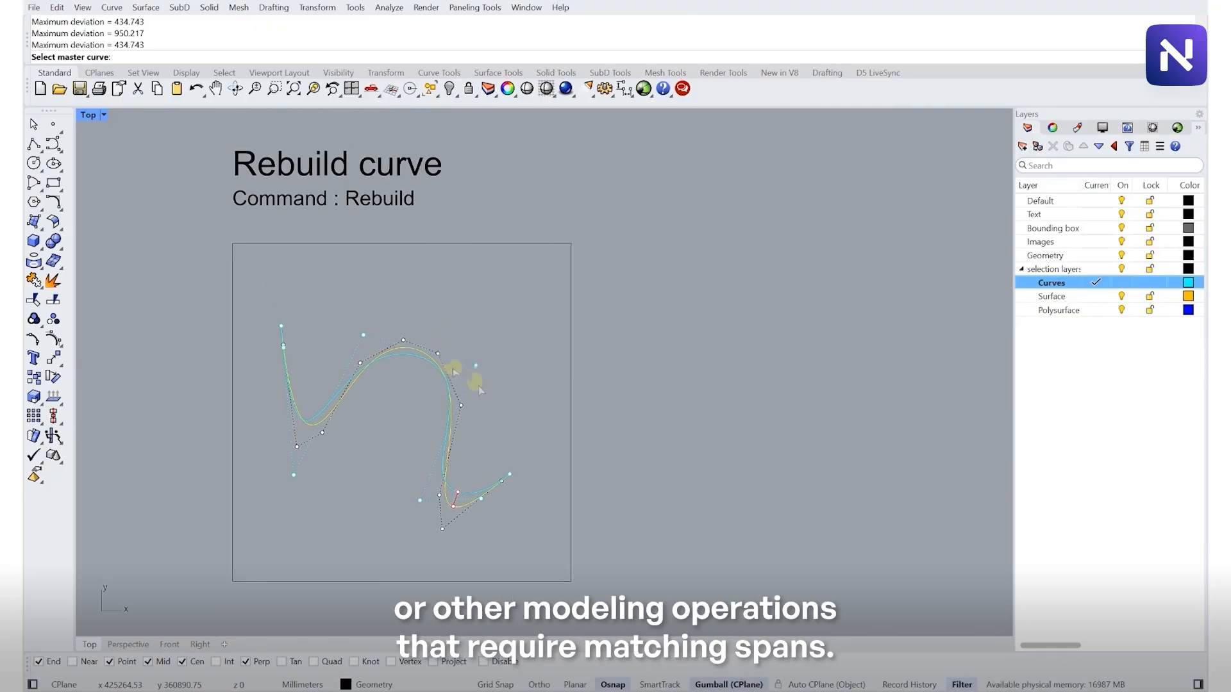
key("Escape")
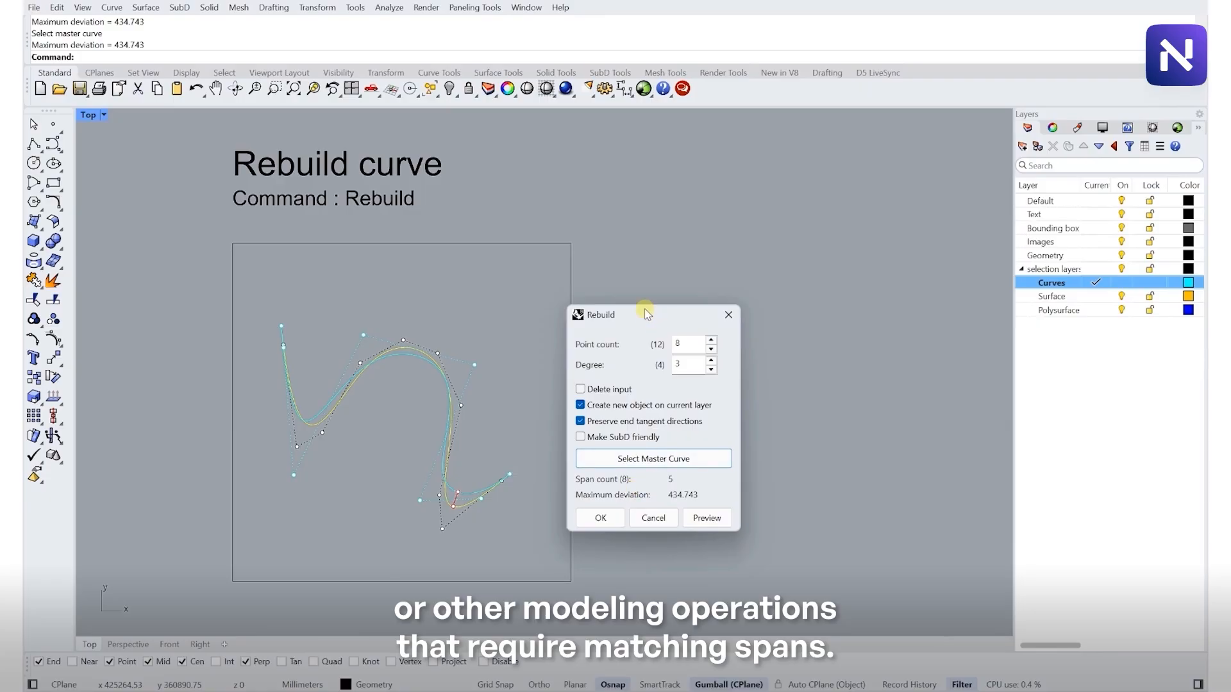
- Move the Rebuild options farther from the curve, and switch Make SubD friendly on and off once more
left_click_drag(648, 308, 681, 285)
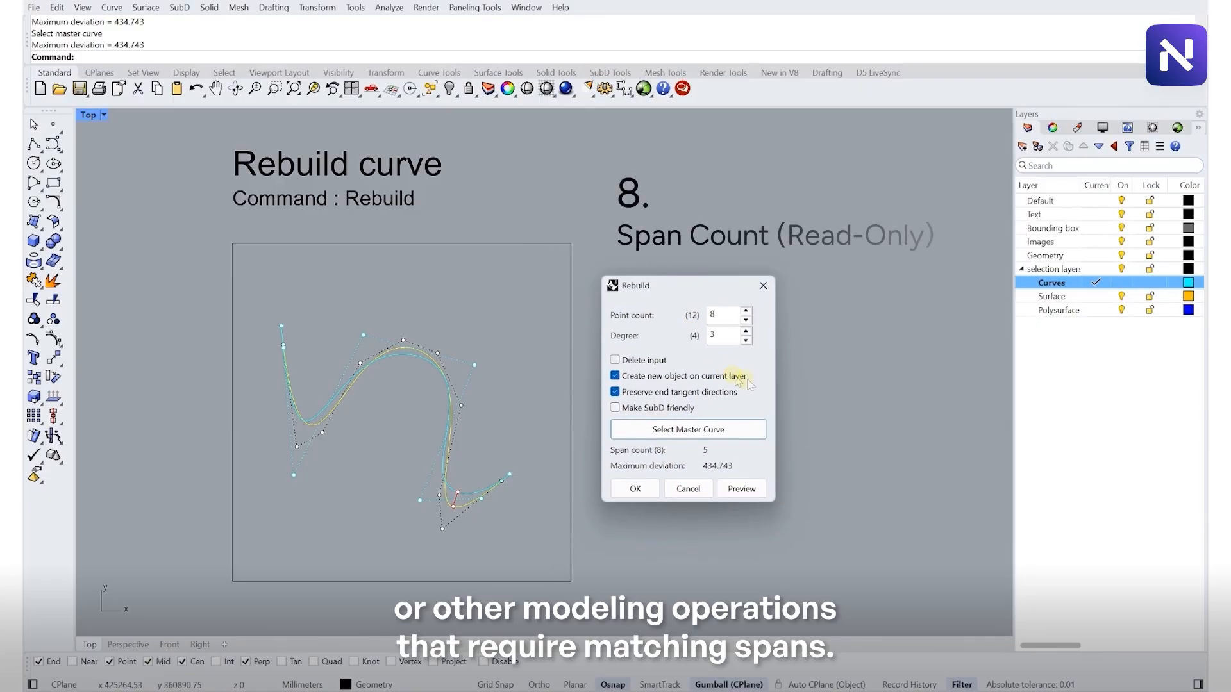
left_click(762, 411)
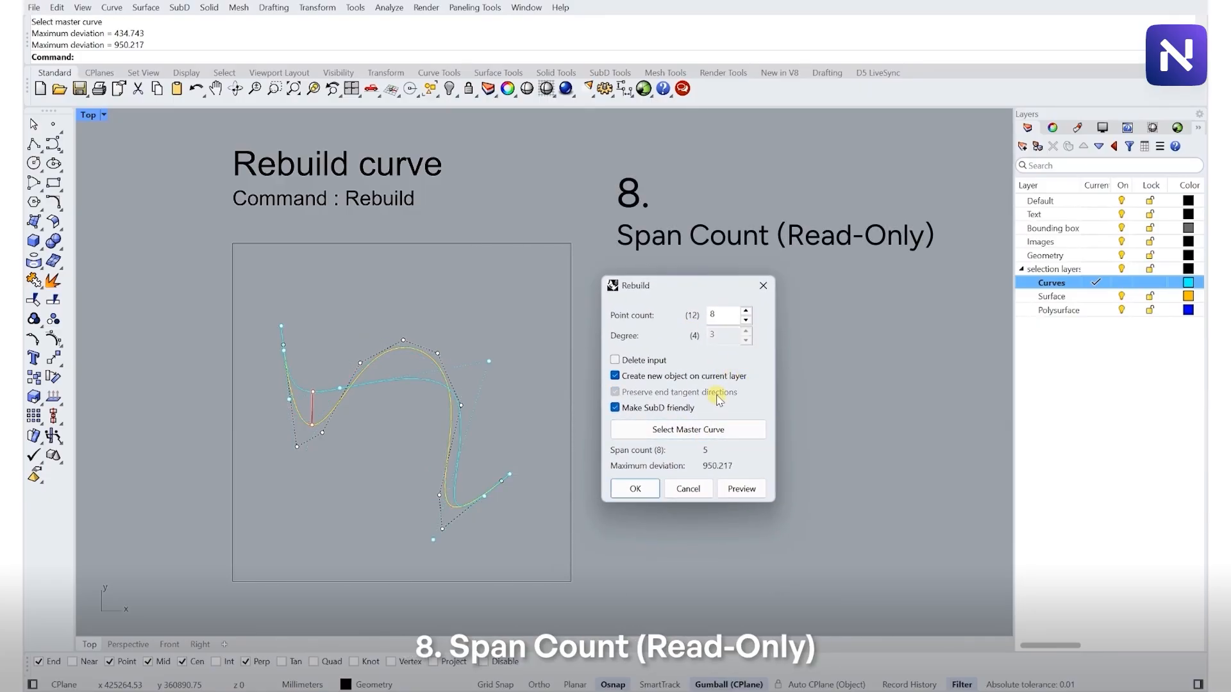
left_click(665, 410)
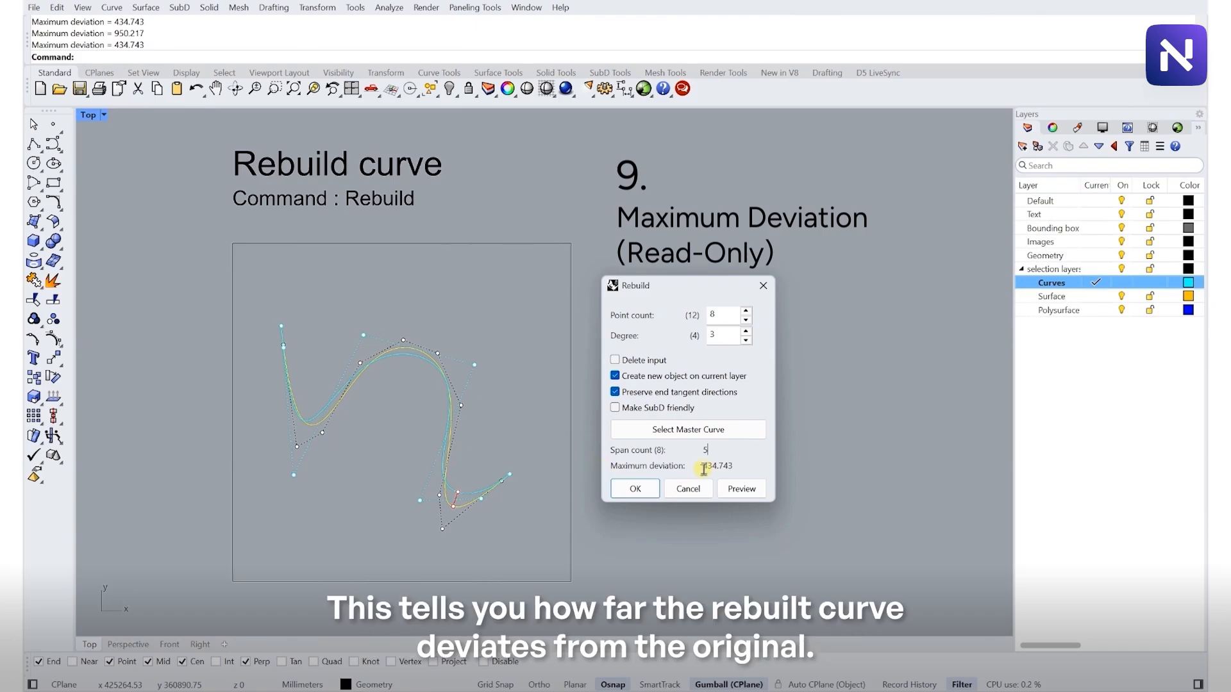
- Compare the maximum deviation of the rebuilt curve for point counts of 12, 45 and 5
left_click_drag(709, 470, 742, 471)
left_click(760, 465)
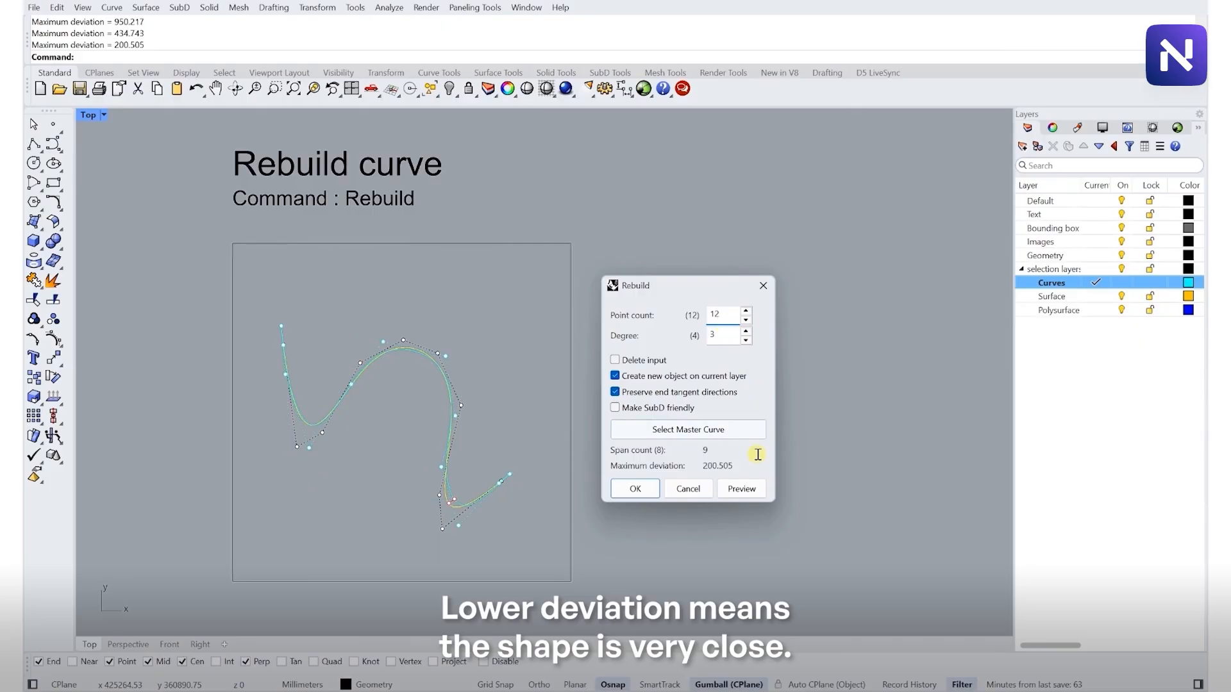
left_click_drag(717, 317, 714, 309)
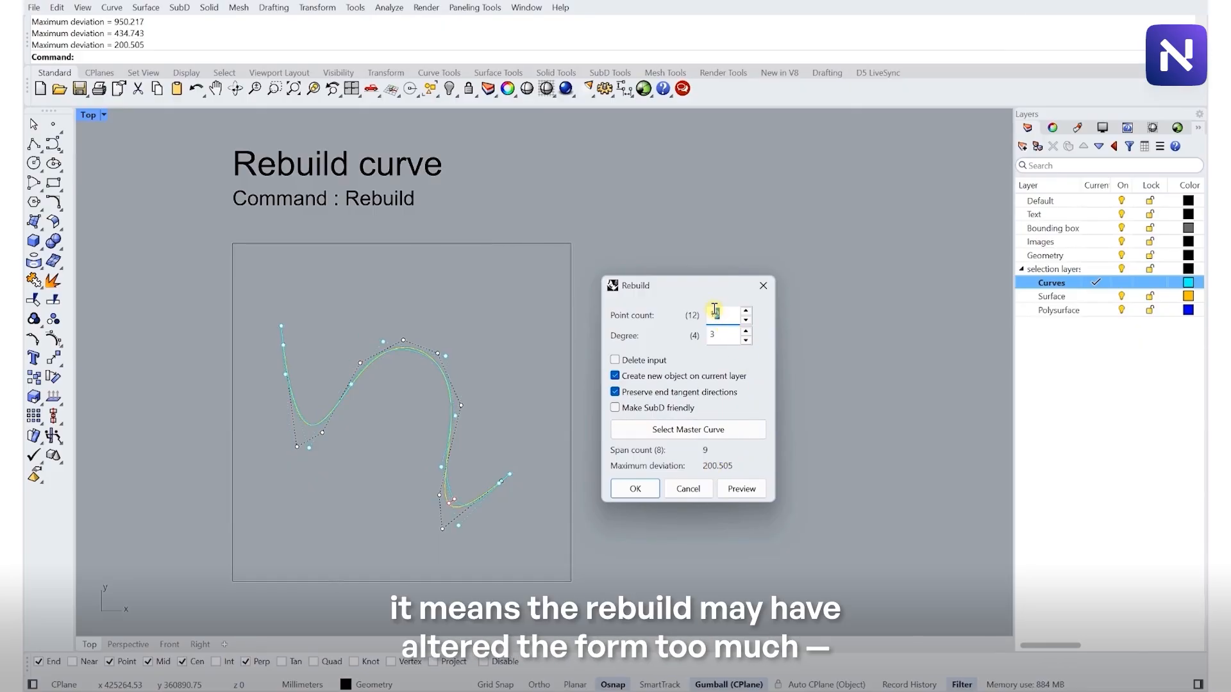
type("45")
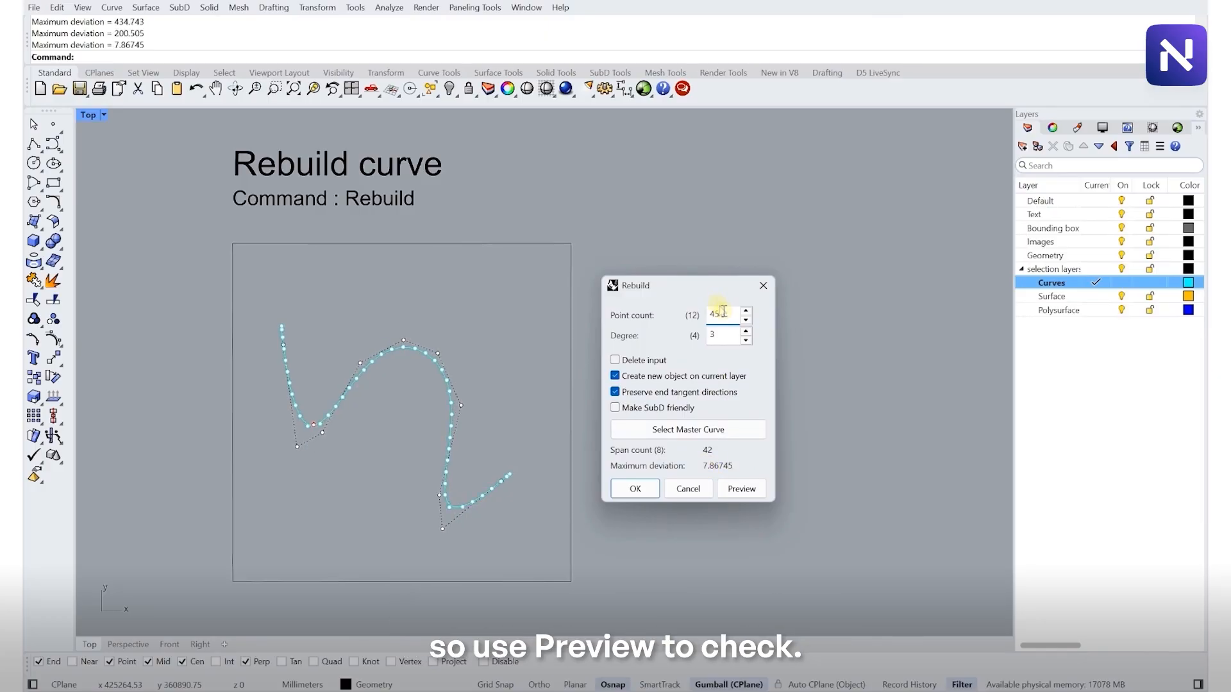
left_click_drag(722, 312, 708, 311)
type("5")
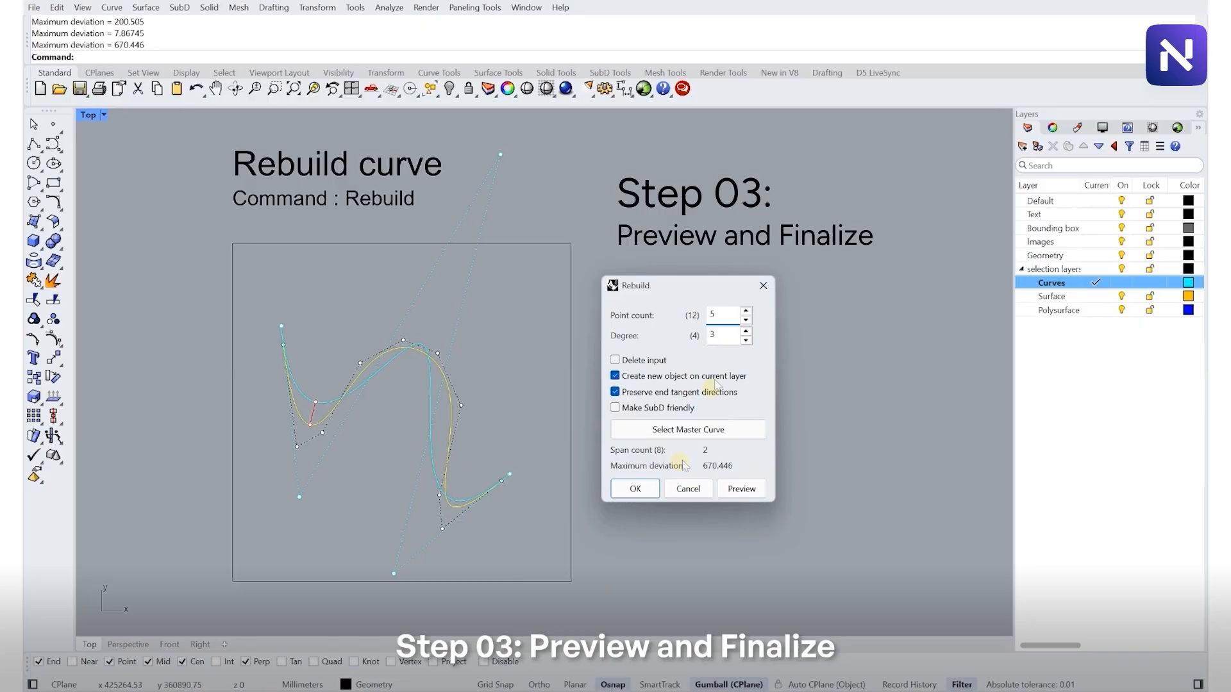
- Set the rebuild point count to 10, preview the curve and apply the rebuild
key("BackSpace")
type("10")
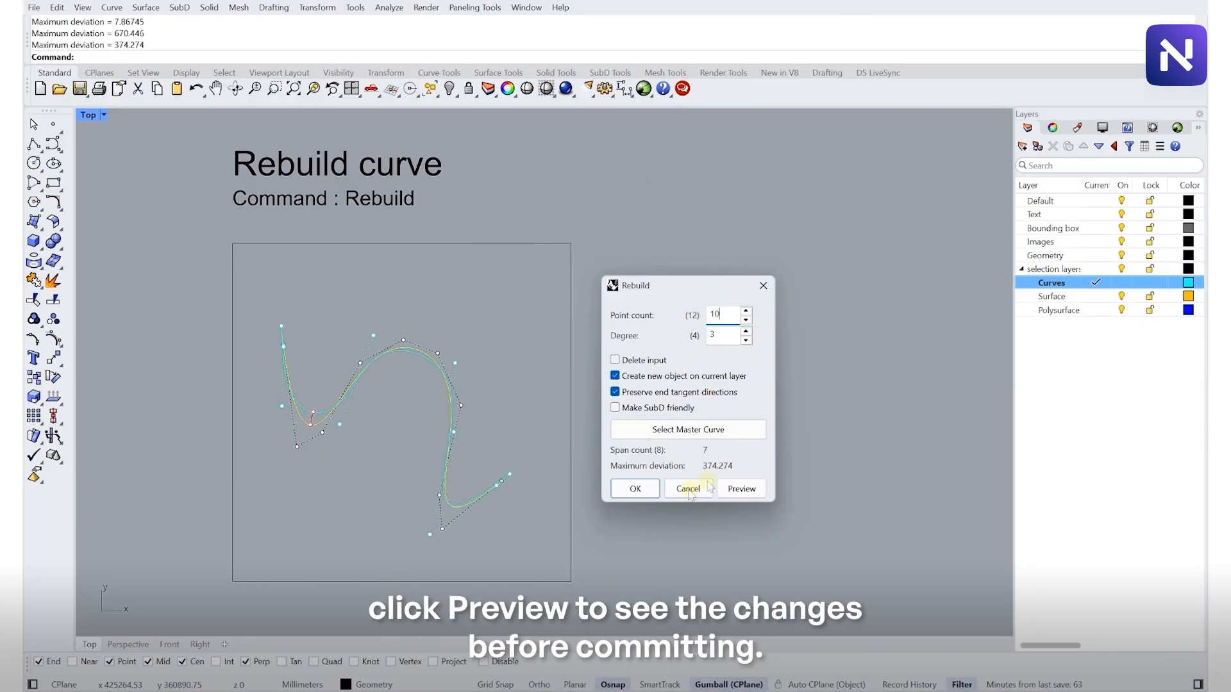
left_click(741, 490)
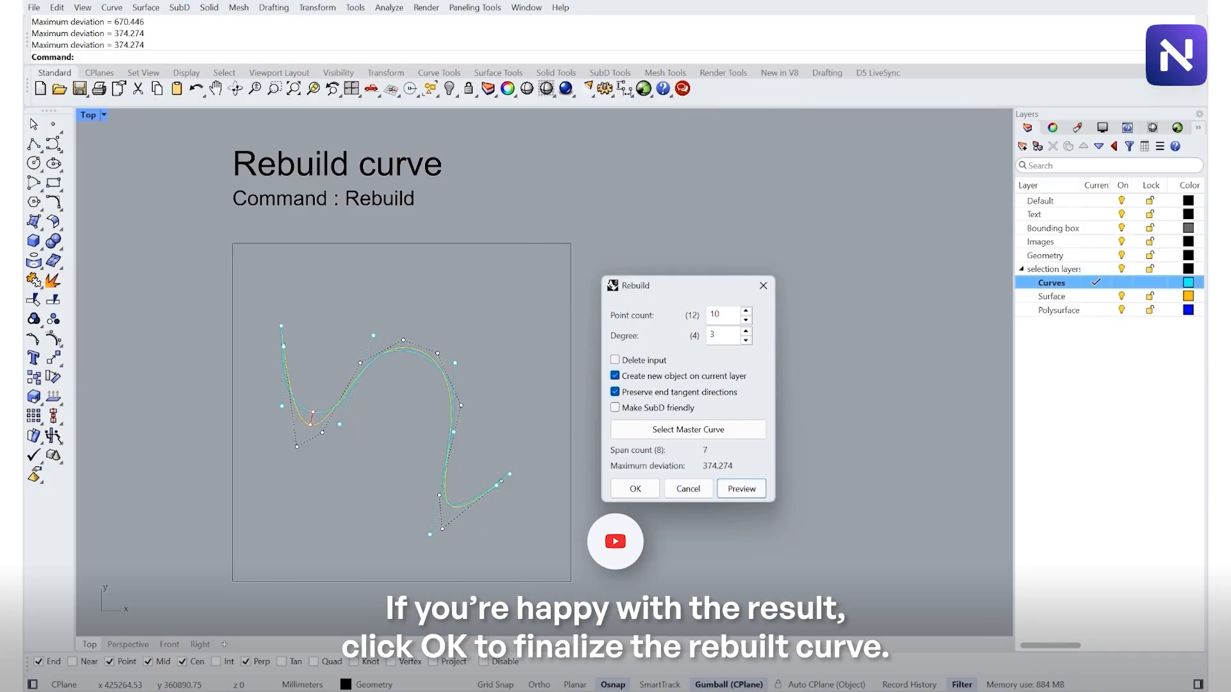
left_click(635, 489)
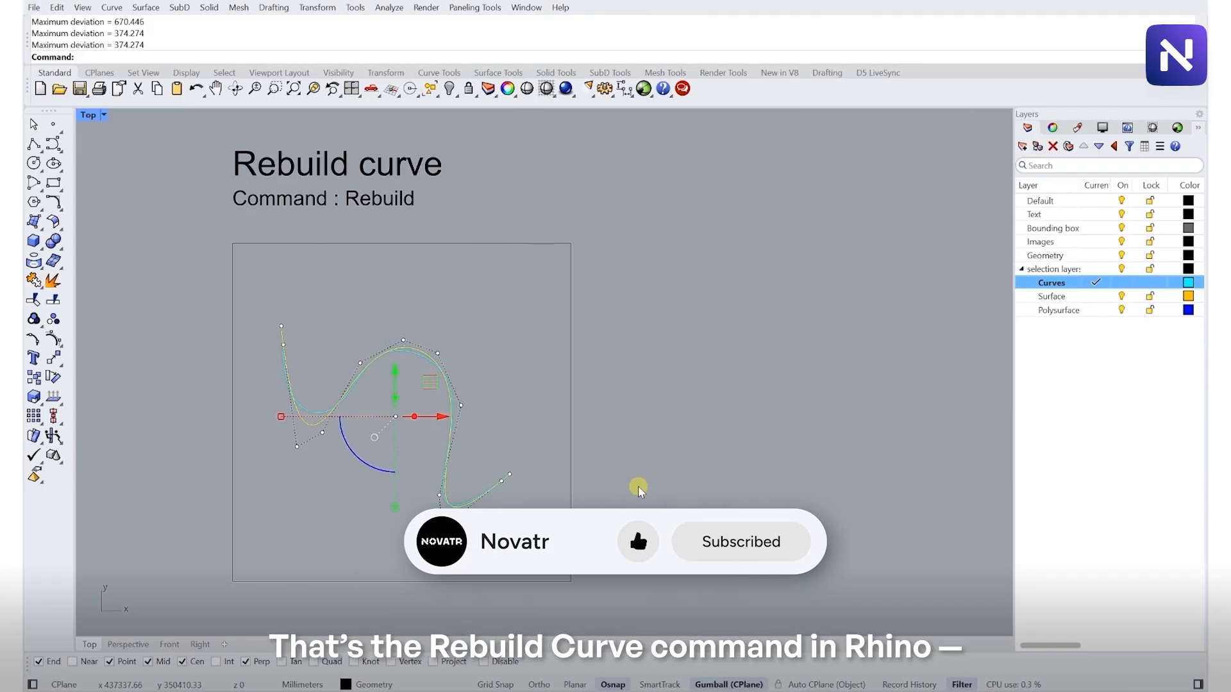
- Move the rebuilt curve out of the frame to the right of the original curve, and clear the selection
left_click(601, 364)
left_click(318, 413)
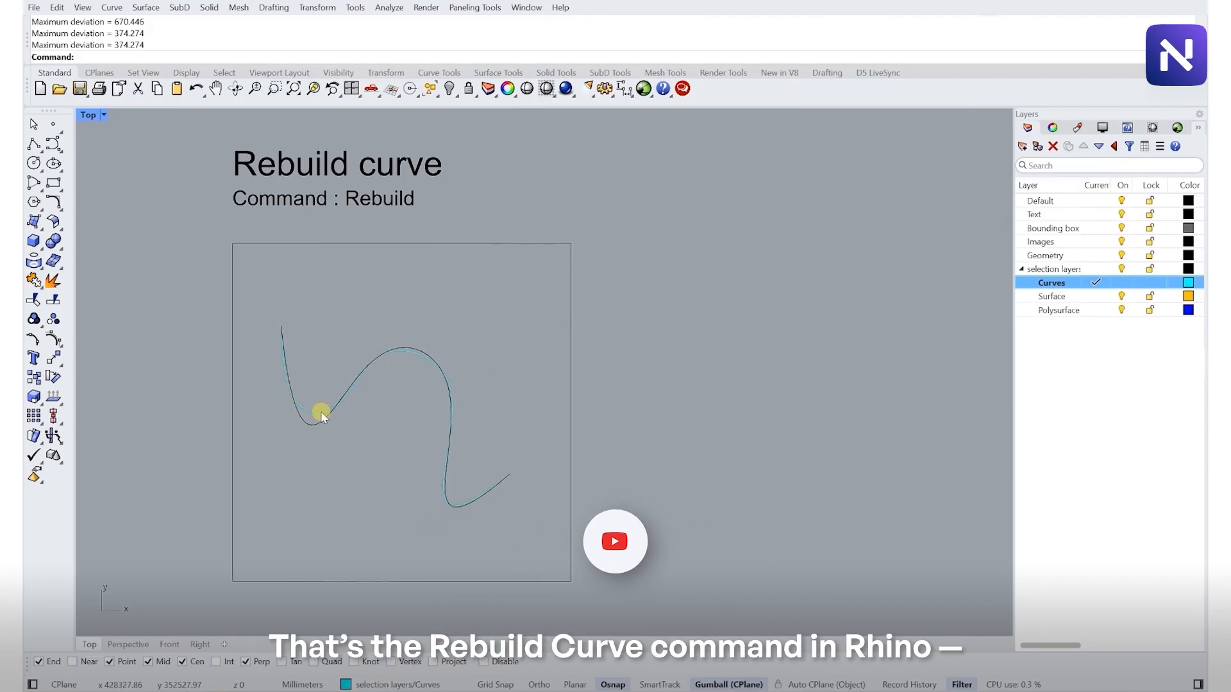
left_click_drag(436, 418, 789, 438)
key("alt")
left_click(801, 275)
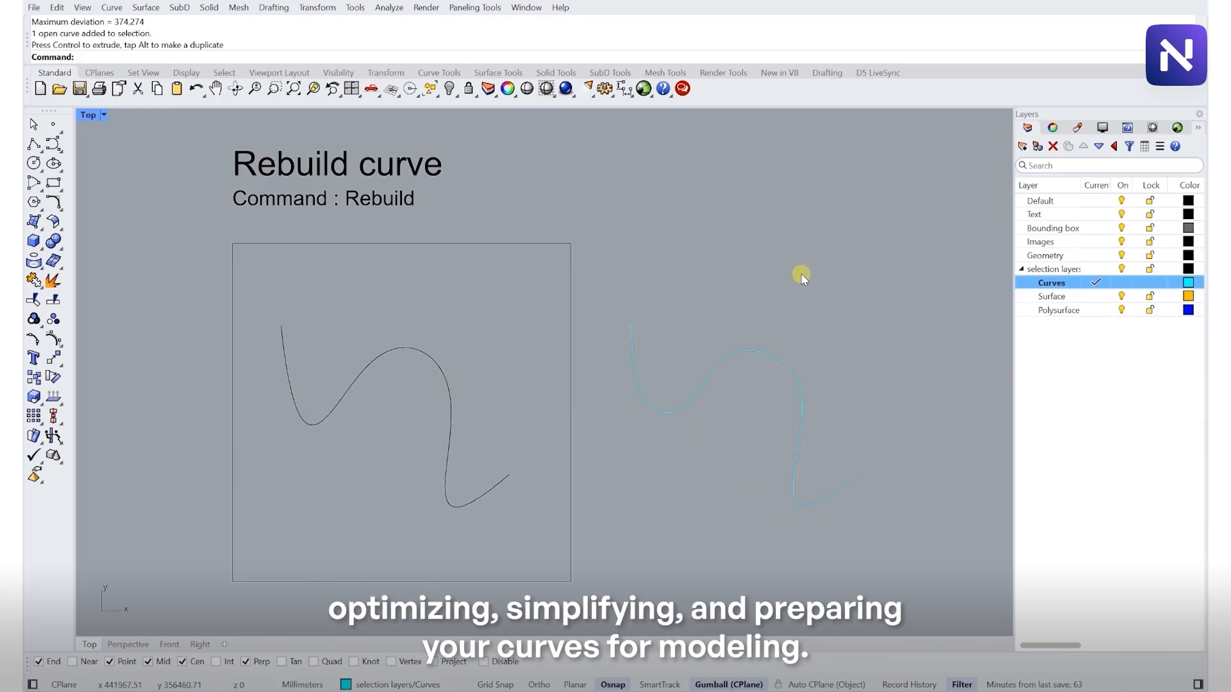
- Undo the earlier Explode, and in the Perspective view explode the three curves and the box together, clearing the selection
key("ctrl+z")
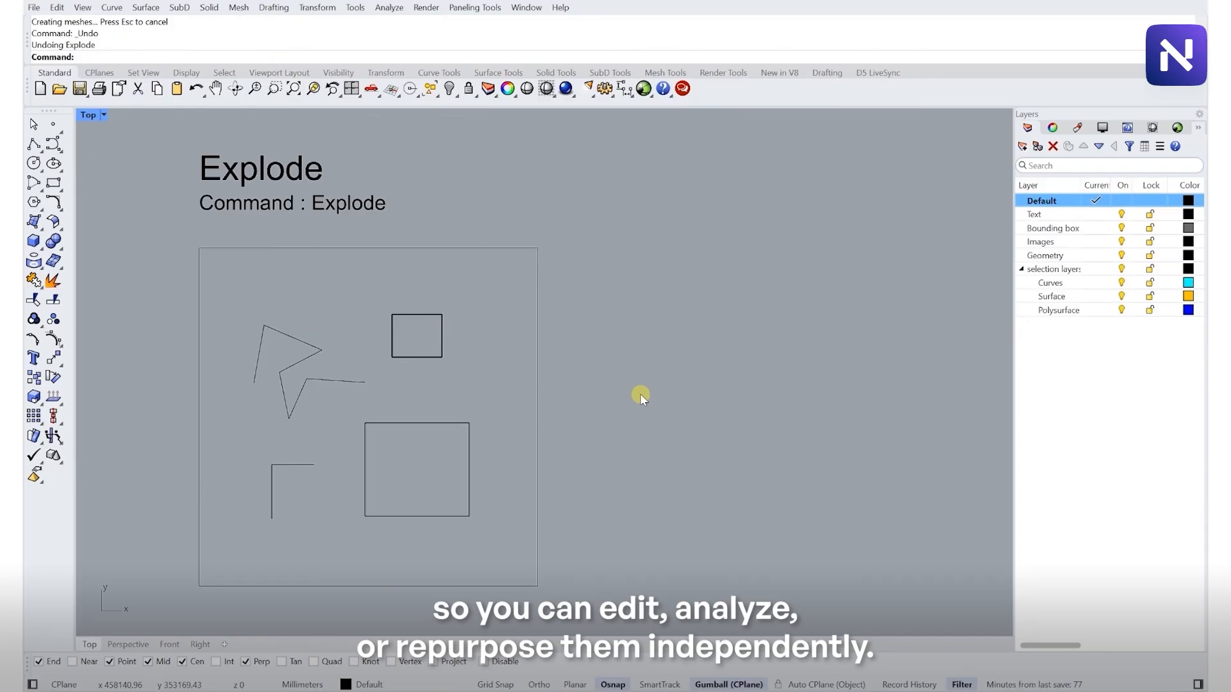
left_click(128, 644)
right_click_drag(384, 470, 488, 436)
left_click_drag(321, 218, 802, 491)
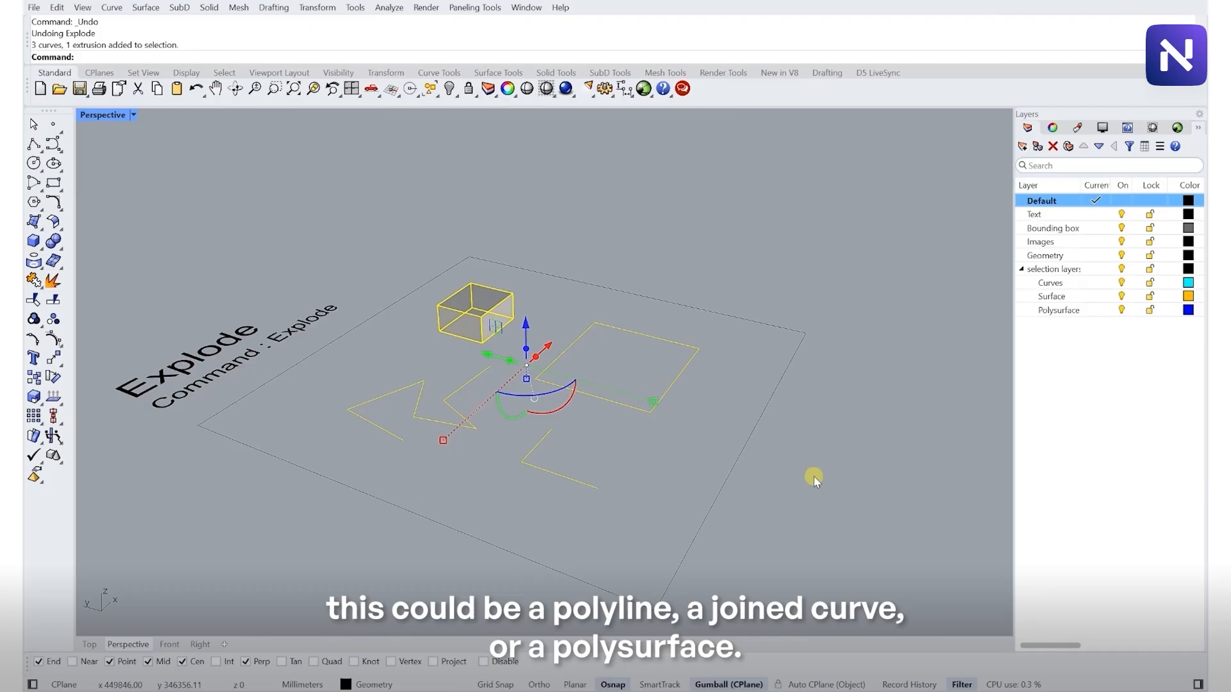
type("Explode")
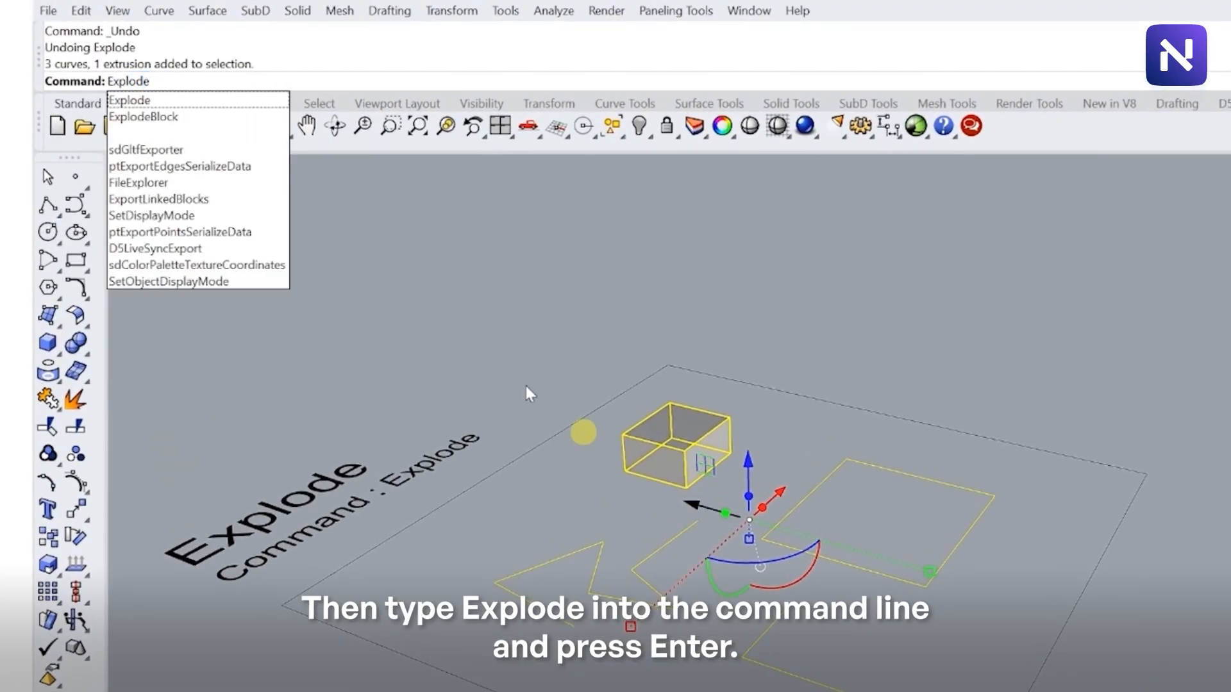
left_click(146, 100)
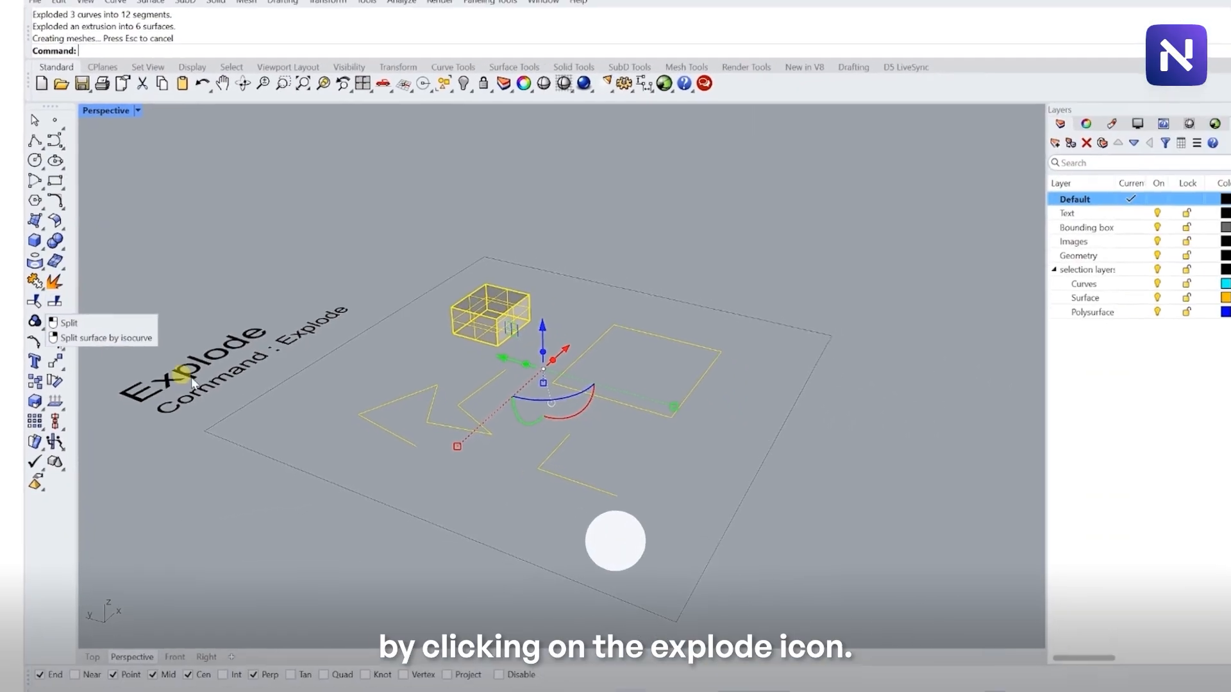
left_click(625, 256)
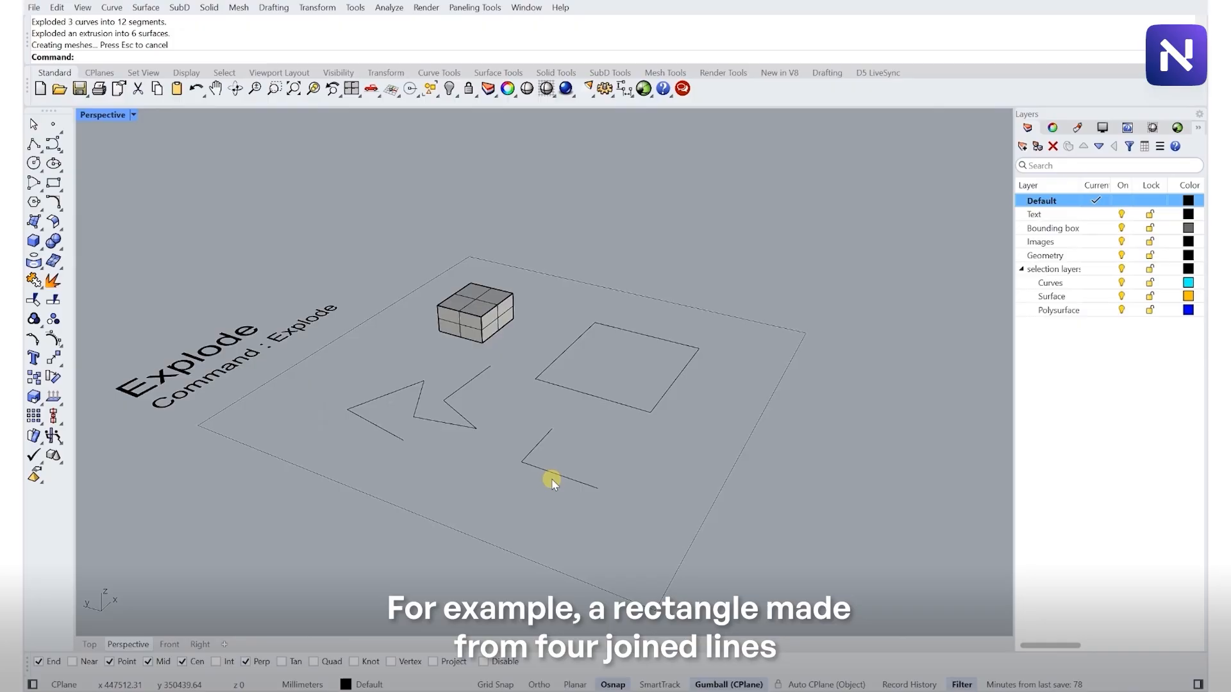
- Select the rectangle's sides one at a time to check that they are separate line segments, and clear the selection
left_click(580, 393)
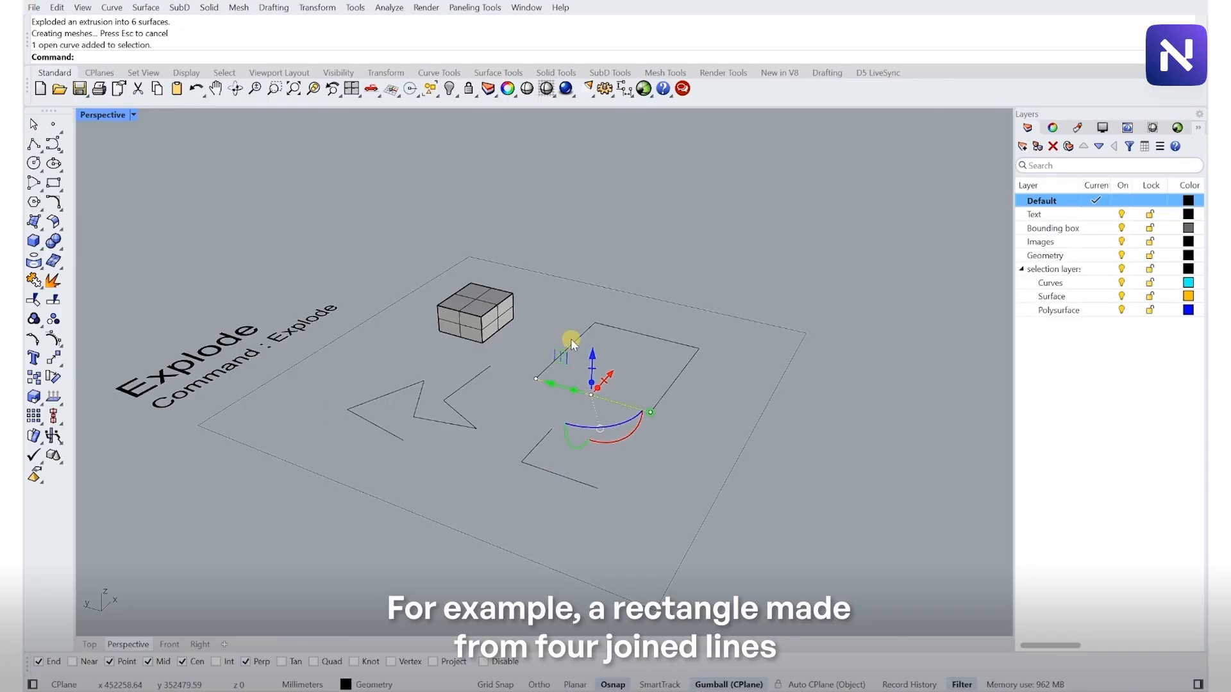
left_click(648, 335)
left_click(660, 396)
left_click(672, 482)
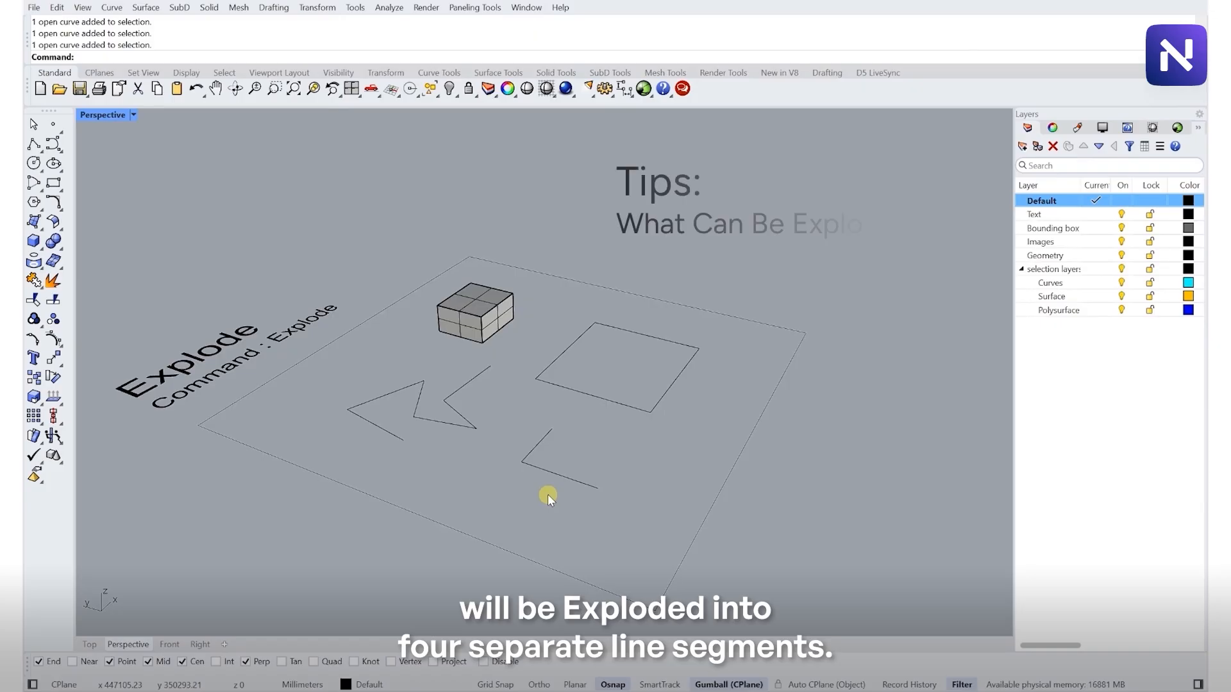
right_click_drag(582, 445, 547, 483)
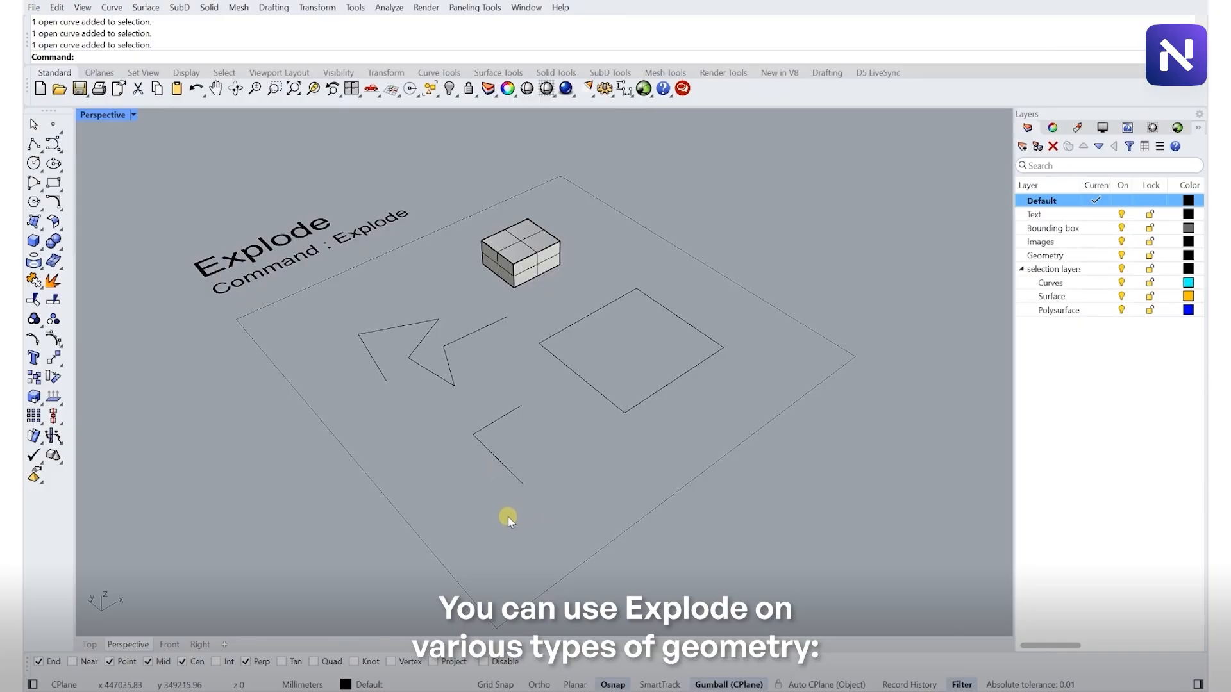
- Examine the exploded segments of the L-shaped curve, the rectangle and the zigzag polyline by selecting them
left_click_drag(509, 517, 354, 318)
left_click(598, 391)
left_click(605, 308)
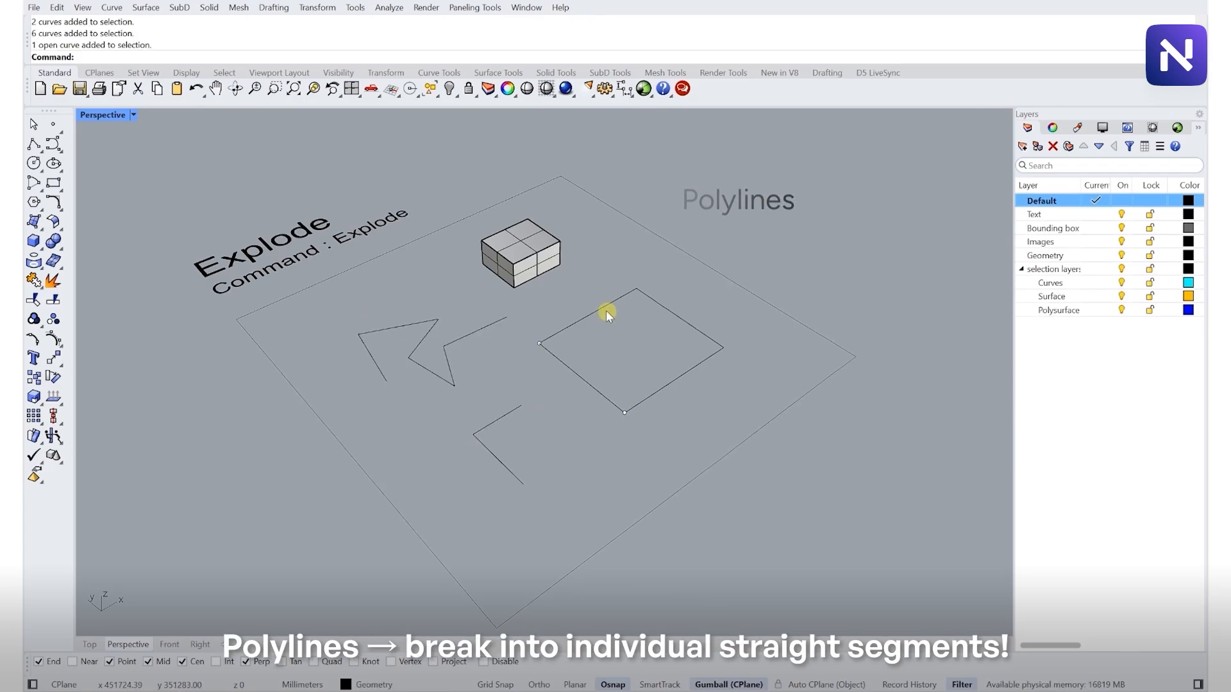
left_click(498, 347)
left_click(421, 341)
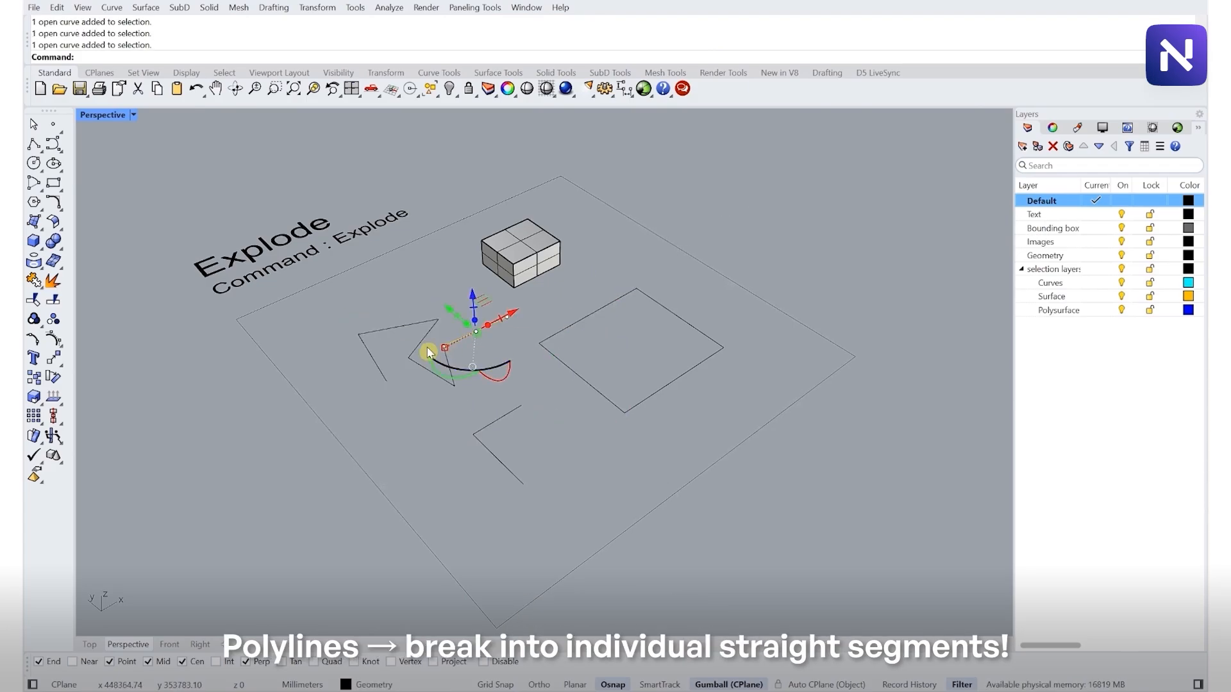
left_click(364, 350)
- Move the box's top face upward and one side face outward, and undo both moves
left_click(523, 252)
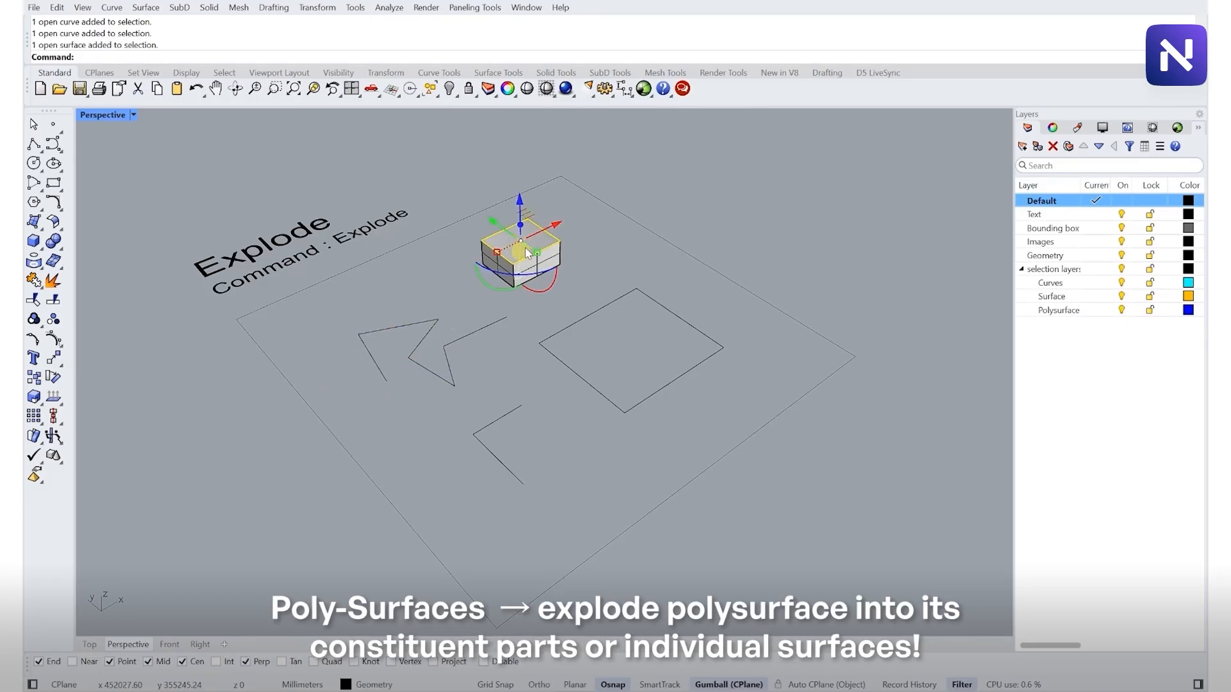
left_click_drag(520, 208, 517, 160)
left_click(545, 260)
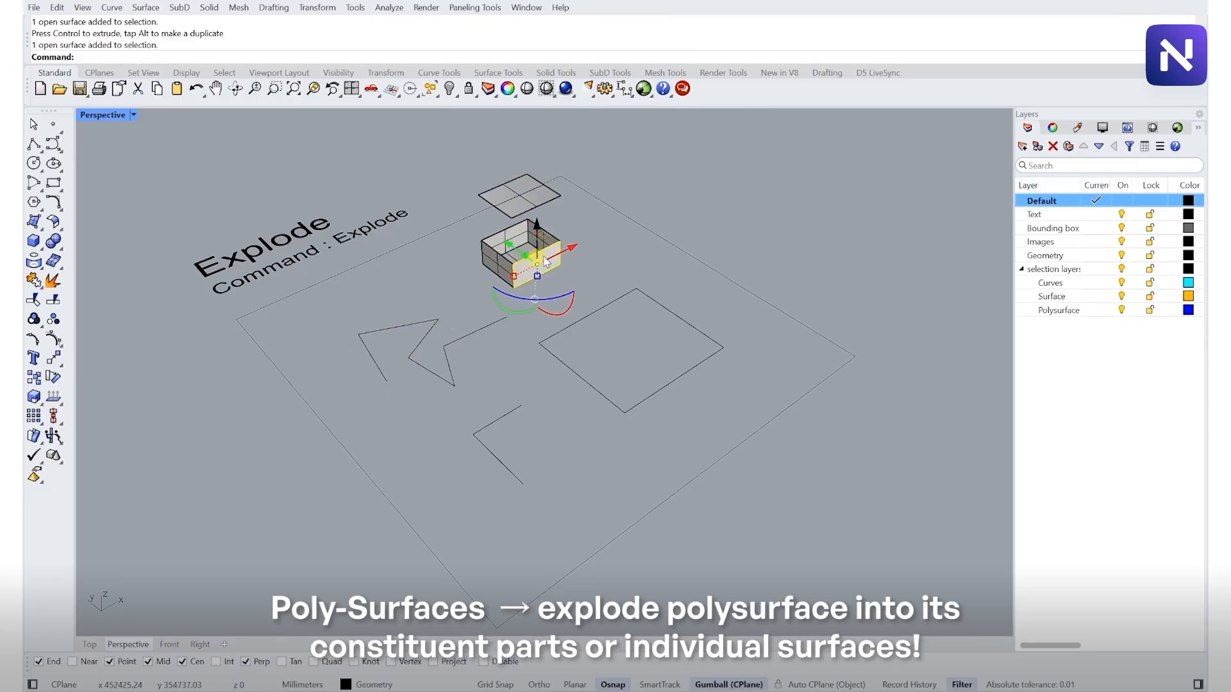
left_click_drag(506, 244, 674, 264)
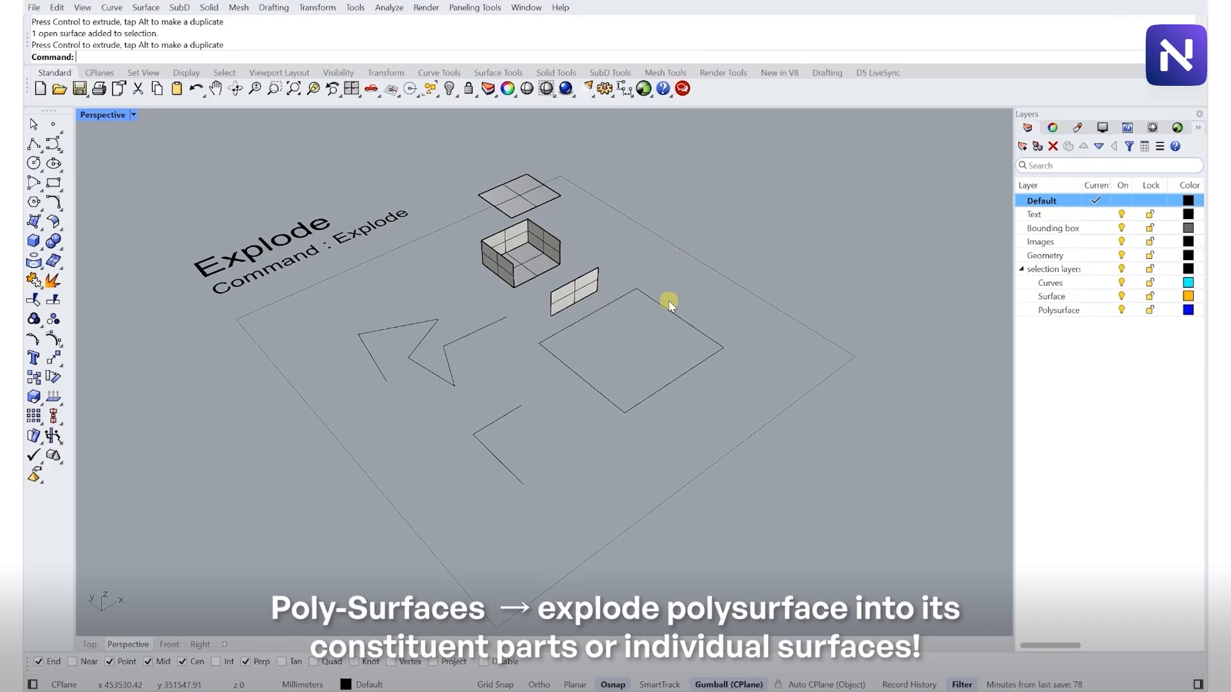
key("ctrl+z")
key("ctrl+z")
key("Escape")
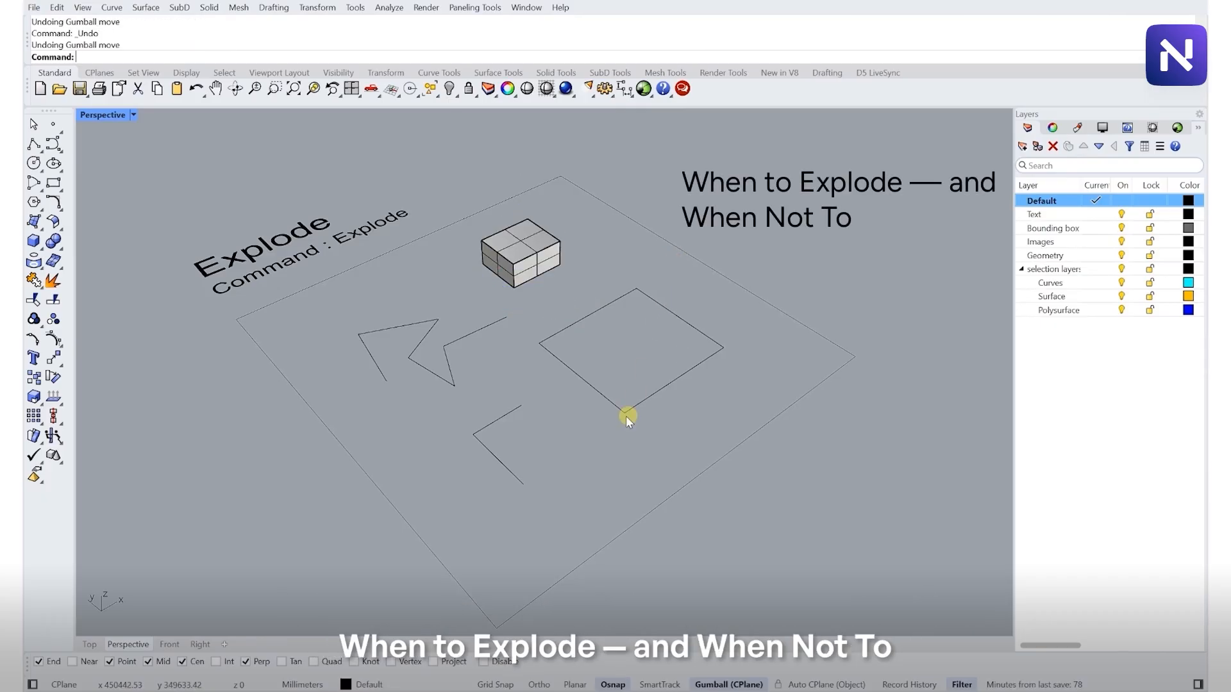
- Move the box's top face sideways along the X axis, clear of the box, and deselect it
right_click_drag(602, 457, 559, 474)
mouse_move(567, 380)
right_mouse_down("shift")
mouse_move(577, 389)
mouse_move(563, 404)
right_mouse_up("shift")
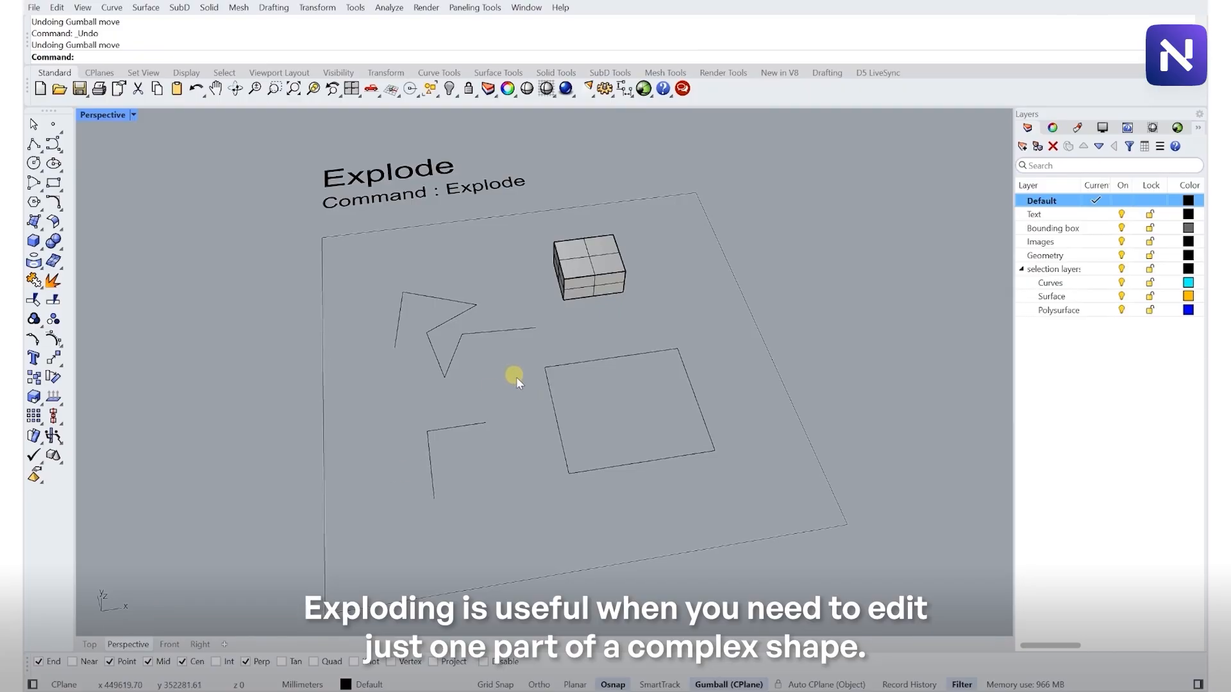
mouse_move(708, 393)
right_mouse_down()
mouse_move(686, 387)
mouse_move(692, 396)
right_mouse_up()
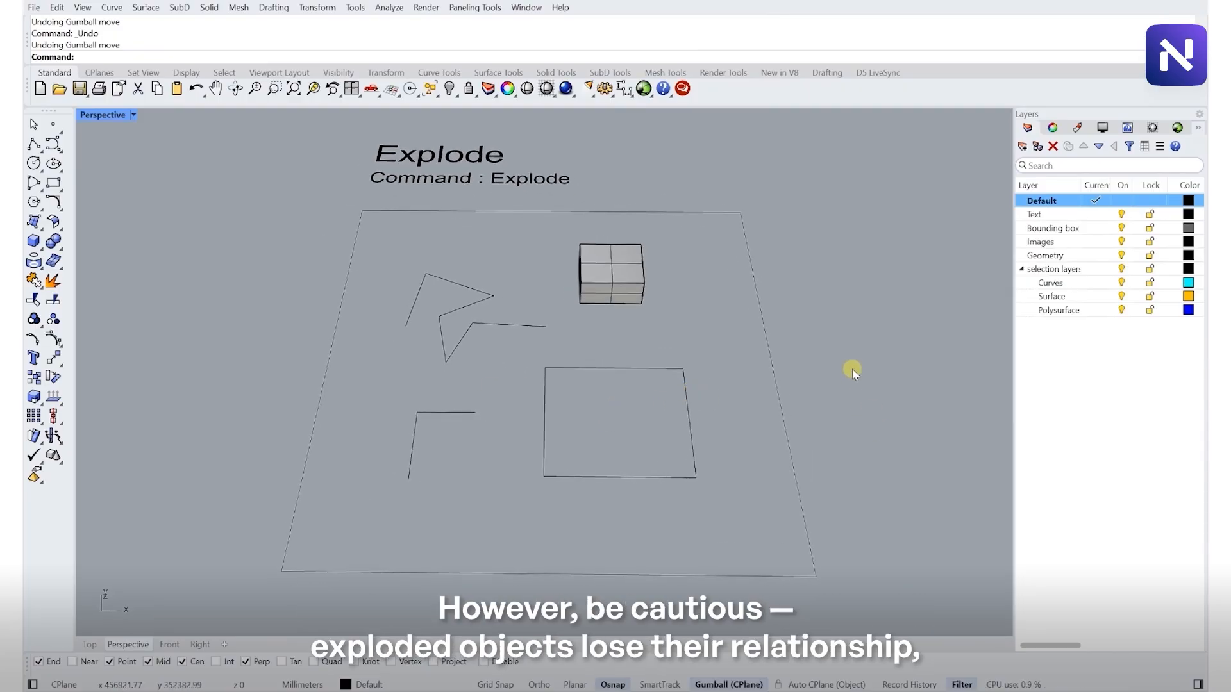
left_click(599, 267)
left_click_drag(712, 274, 766, 272)
left_click(809, 328)
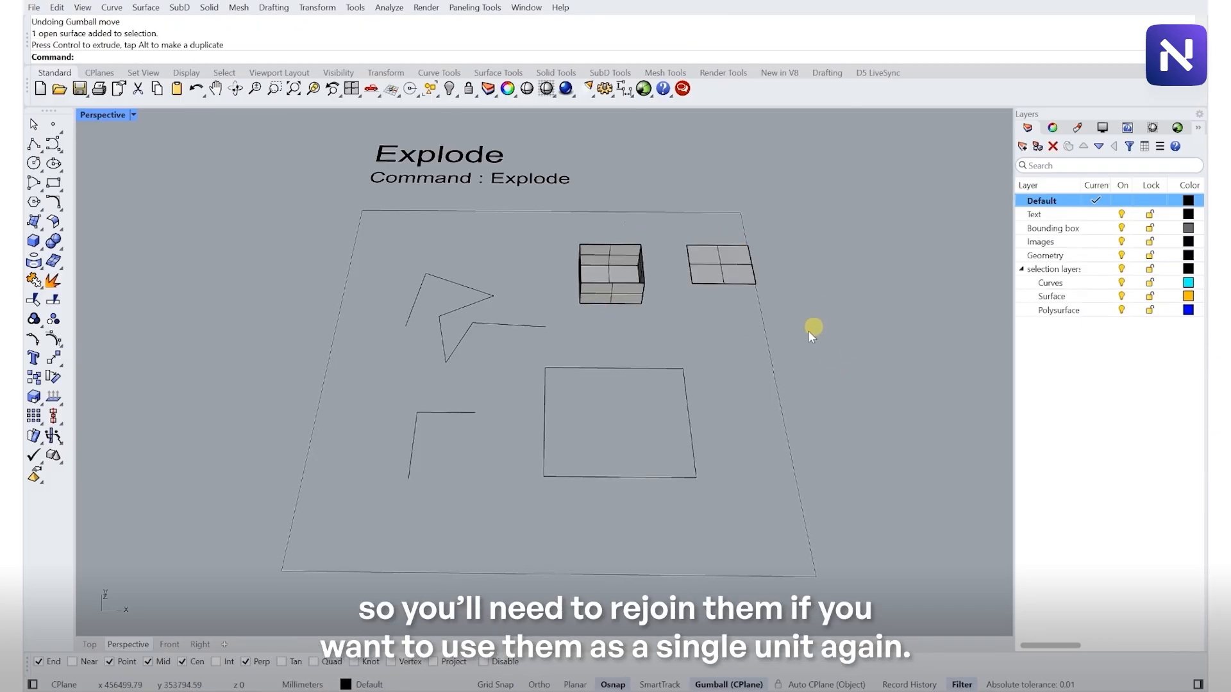
- Move the rectangle's edge nearest the box slightly away from the other sides, and undo both this and the box face move
left_click(625, 369)
mouse_move(618, 351)
left_mouse_down()
mouse_move(612, 323)
mouse_move(617, 335)
left_mouse_up()
left_click(703, 330)
key("ctrl+z")
key("ctrl+z")
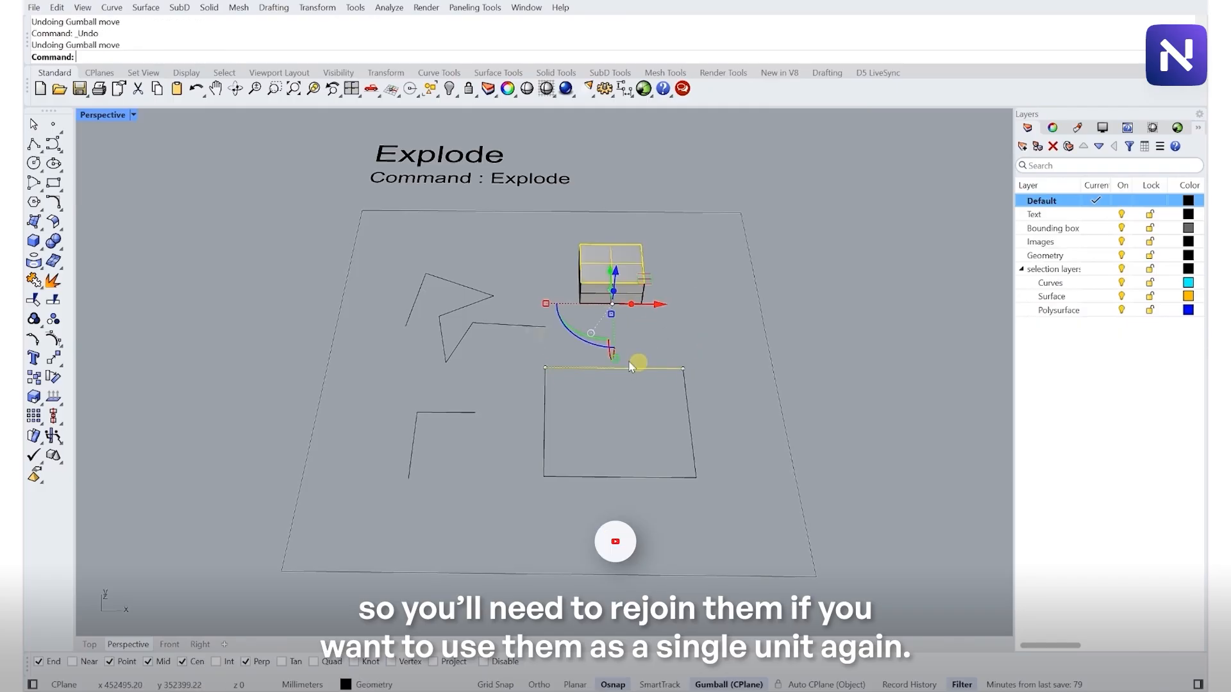
- Select all the exploded curve segments and box surfaces and rejoin them with the Join command
left_click_drag(286, 221, 864, 521)
type("Join")
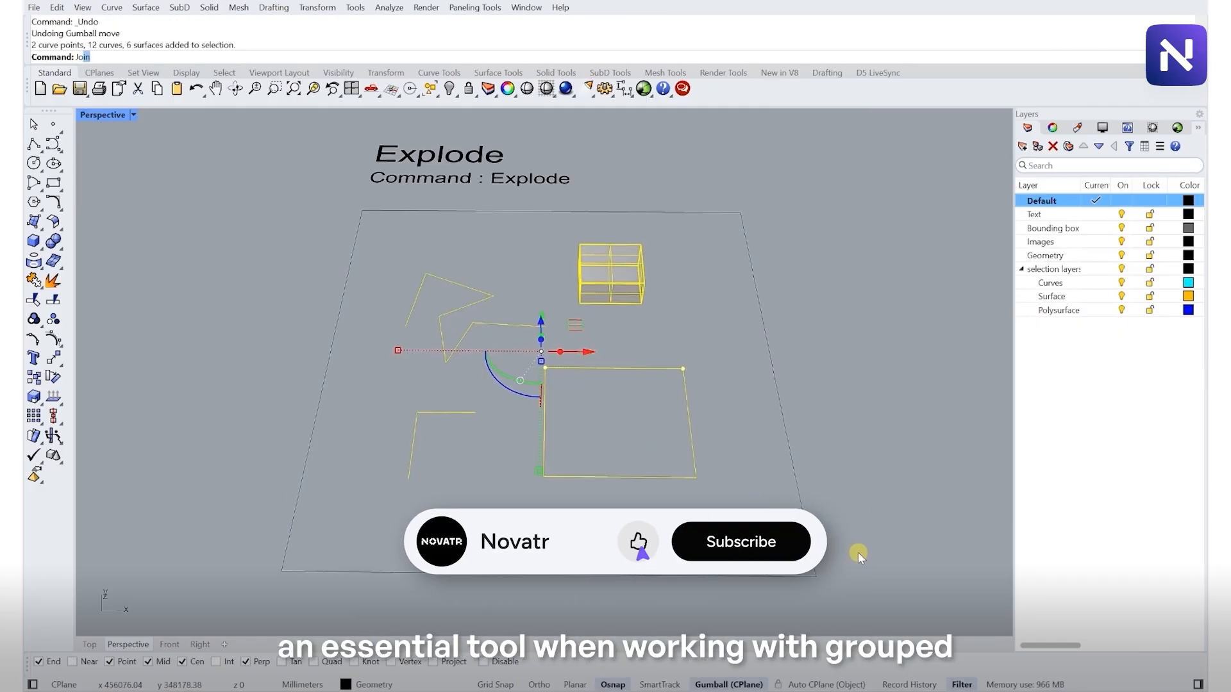
key("Return")
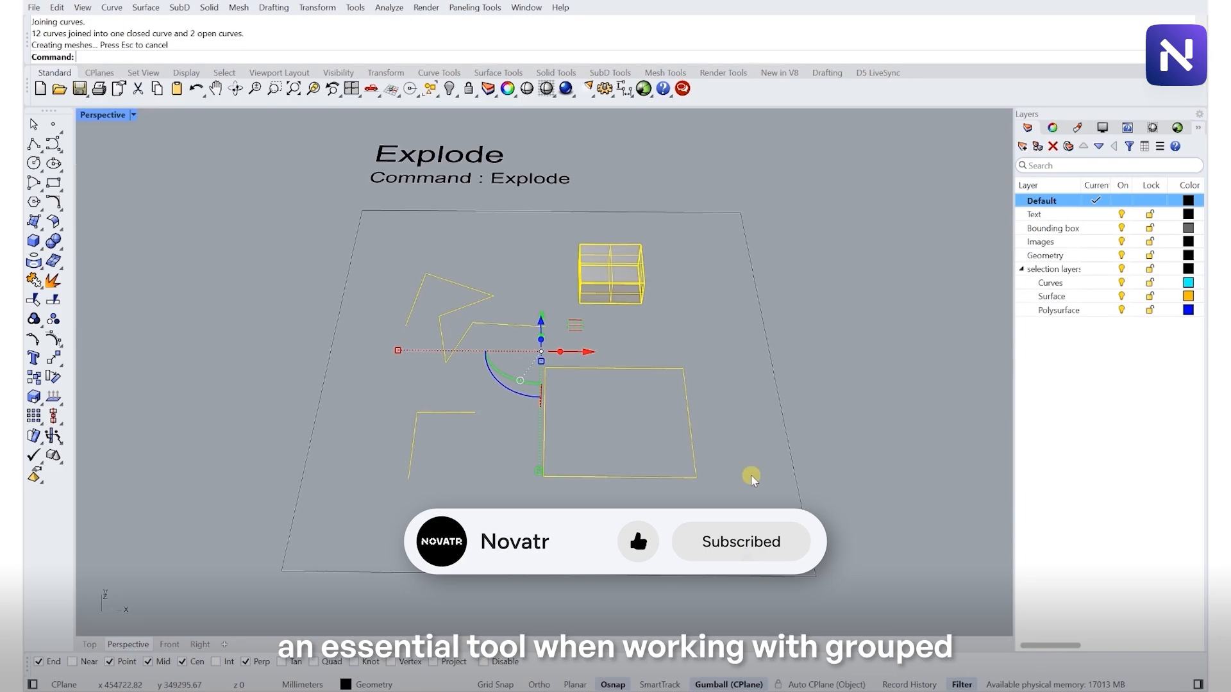
- Select the rectangle and the box in turn to check that each is a single joined object, and clear the selection
left_click(633, 369)
left_click(622, 270)
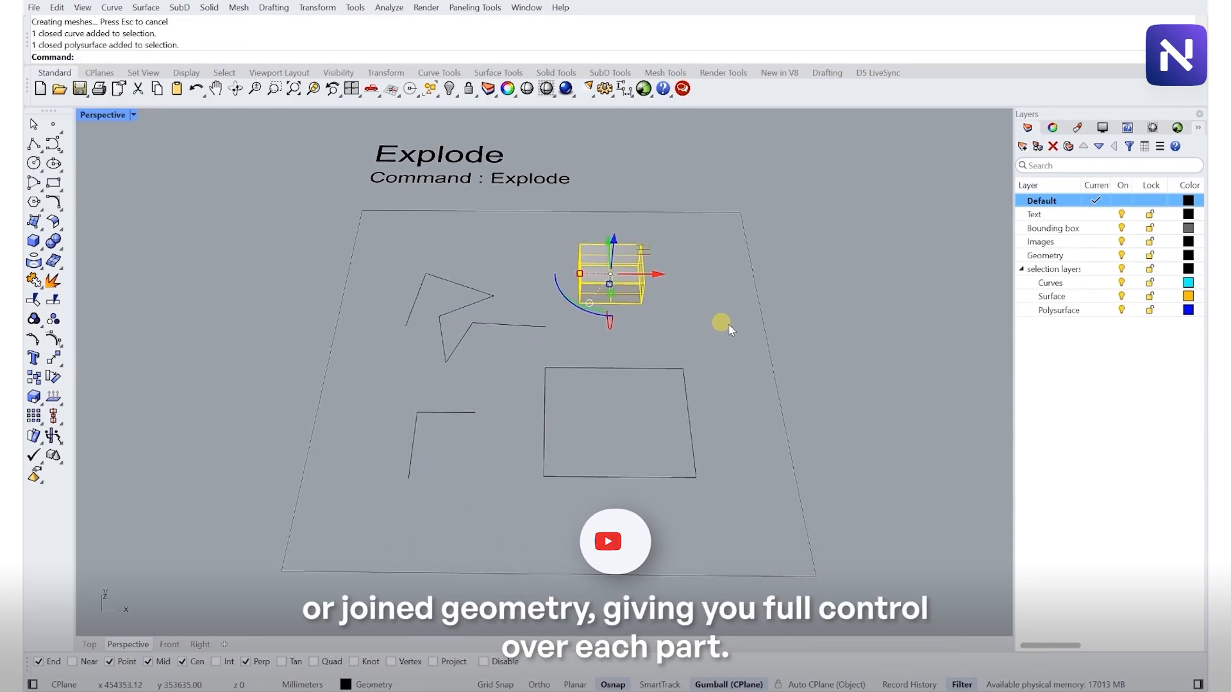
left_click(866, 340)
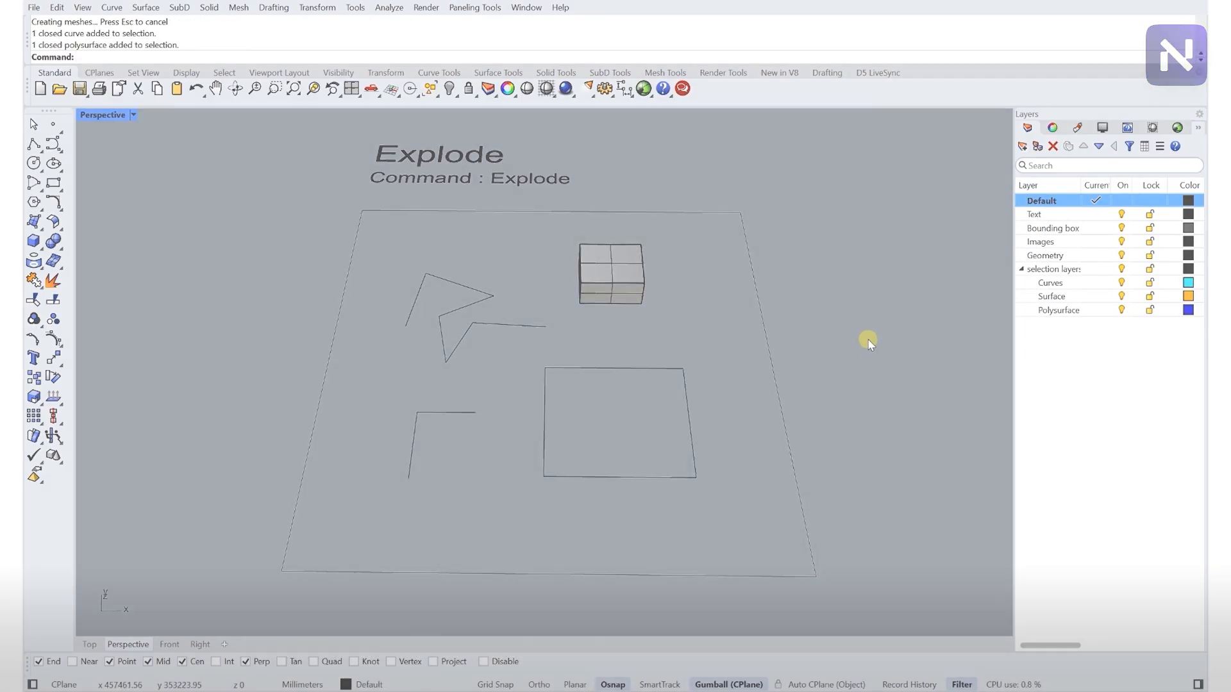